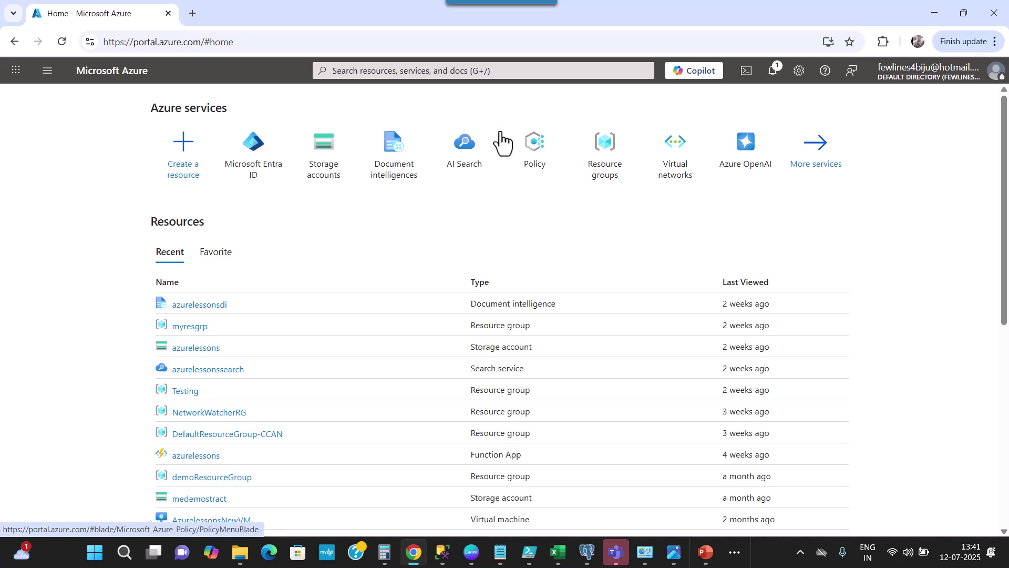
# Step: Open Copilot, ask the suggested question "Catch me up on preview features in Azure Portal." and read through the answer
pyautogui.click(333, 74)
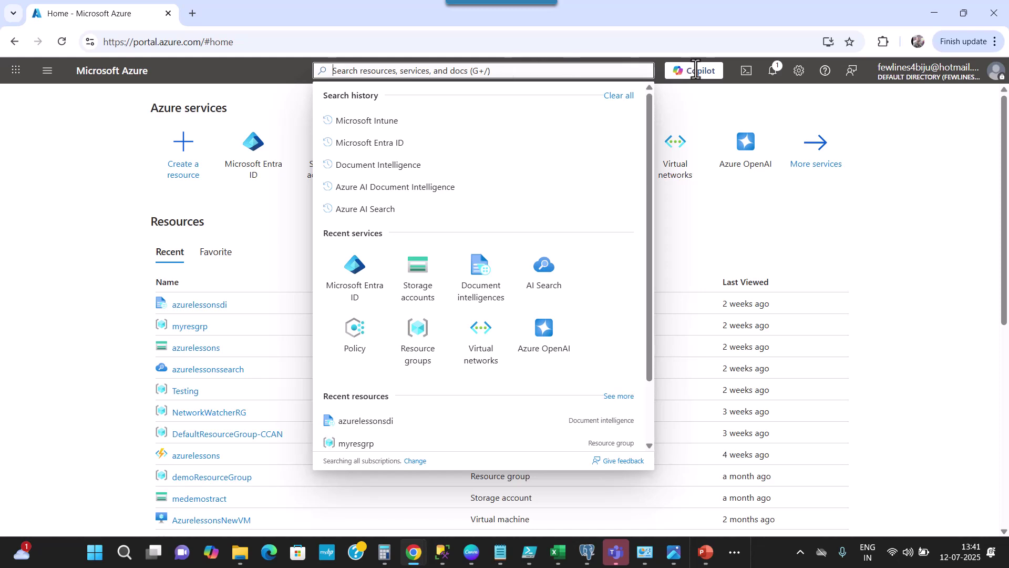
pyautogui.click(717, 112)
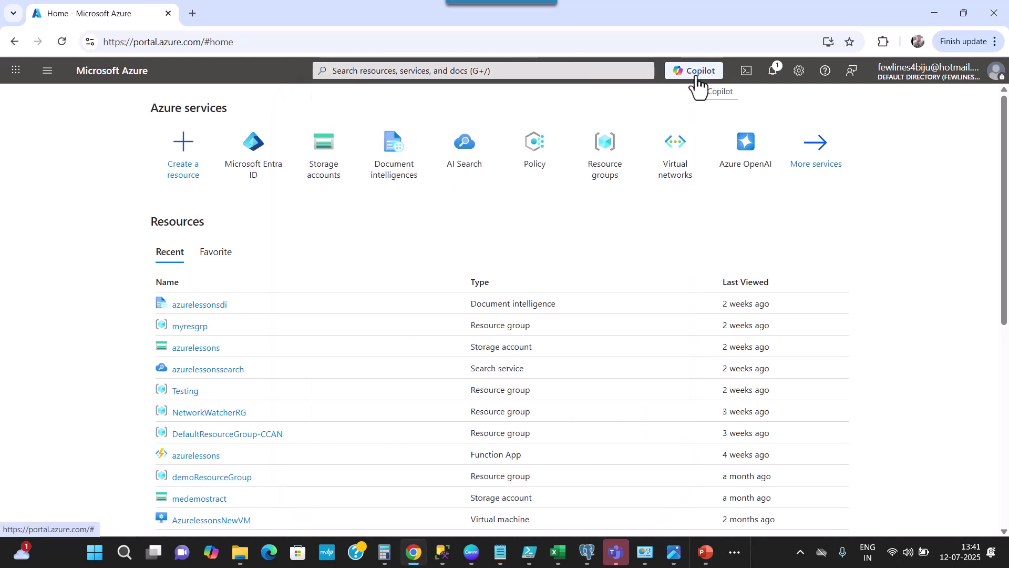
pyautogui.click(694, 81)
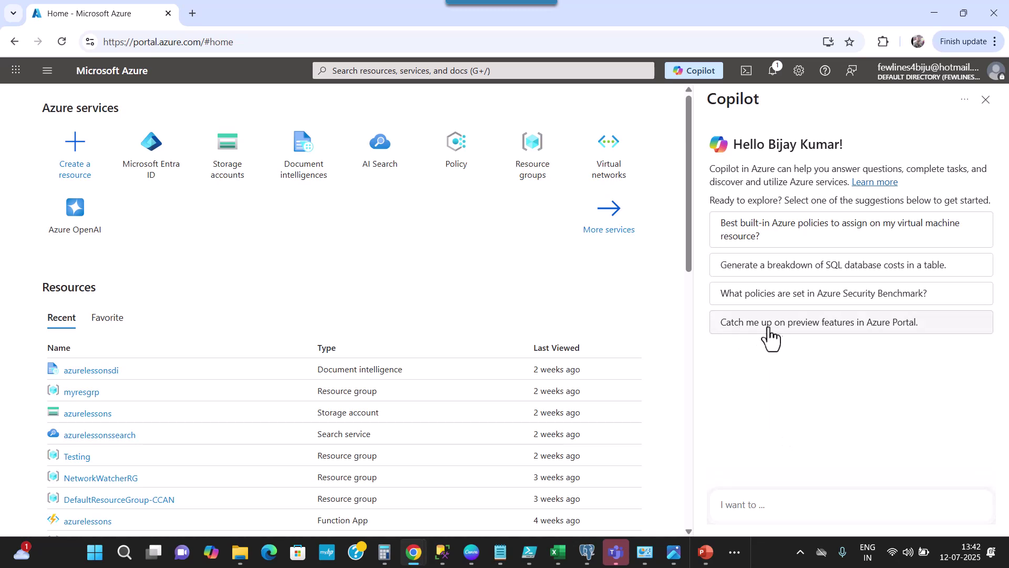
pyautogui.click(848, 331)
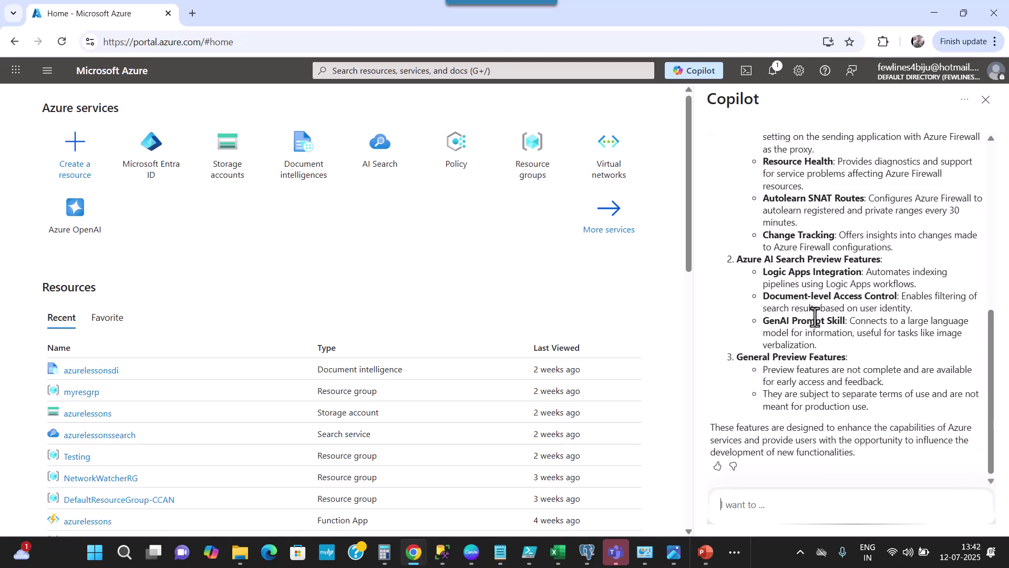
pyautogui.scroll(5, 837, 344)
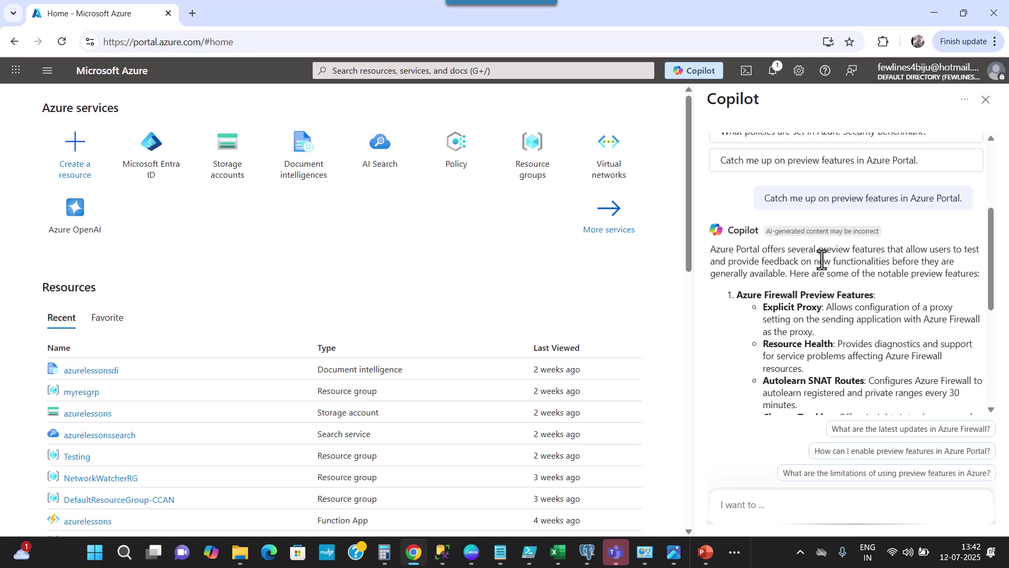
pyautogui.scroll(-1, 927, 292)
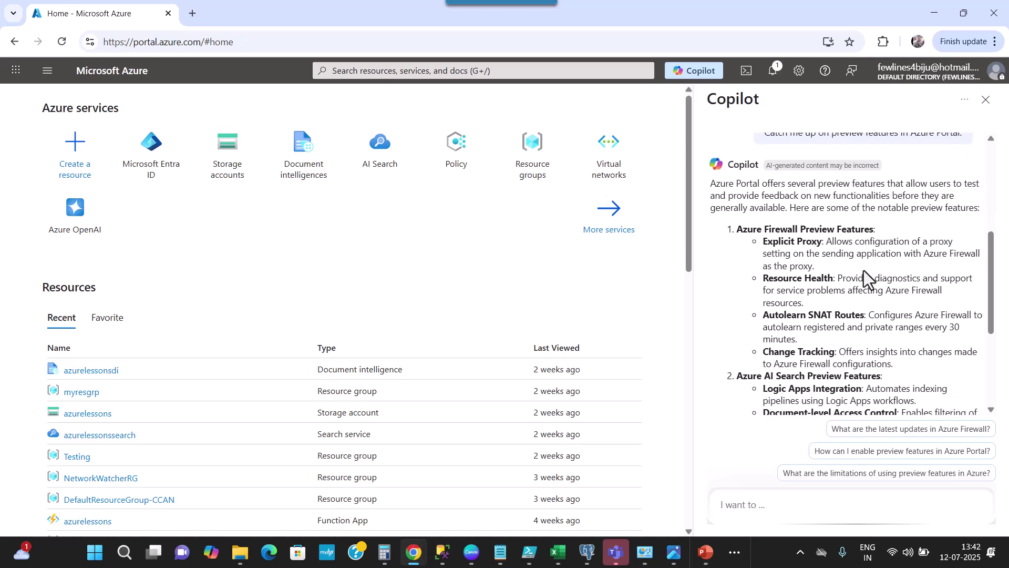
pyautogui.scroll(-2, 836, 235)
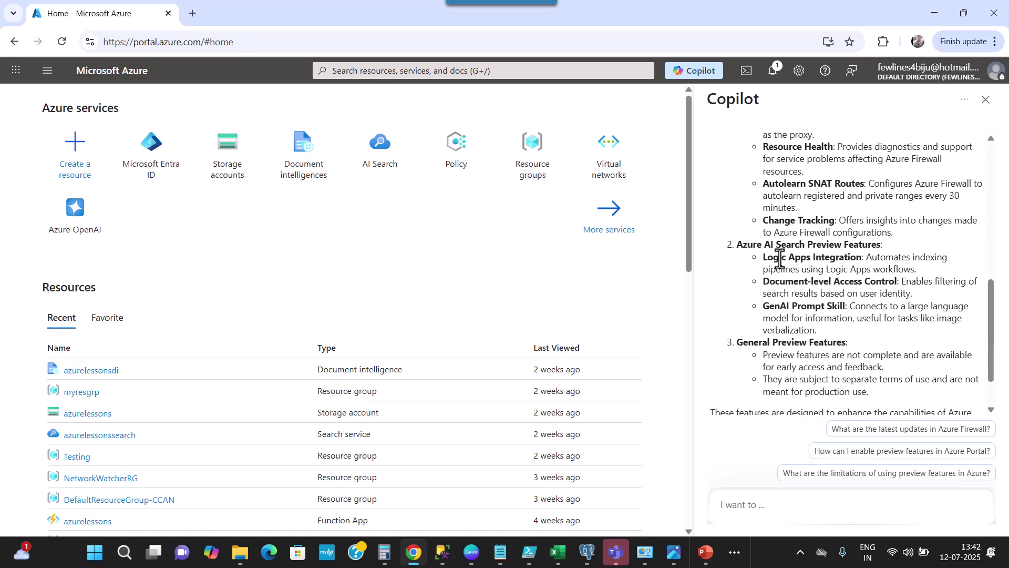
pyautogui.scroll(-1, 855, 255)
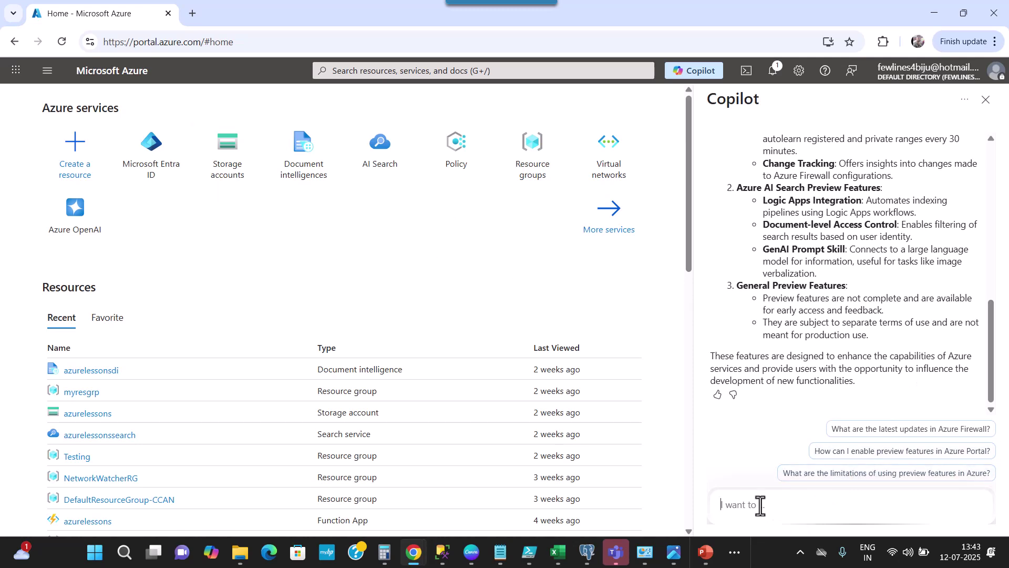
# Step: Ask Copilot "show me my resource groups" and review the resource groups in its answer
pyautogui.write('show me my resource groups')
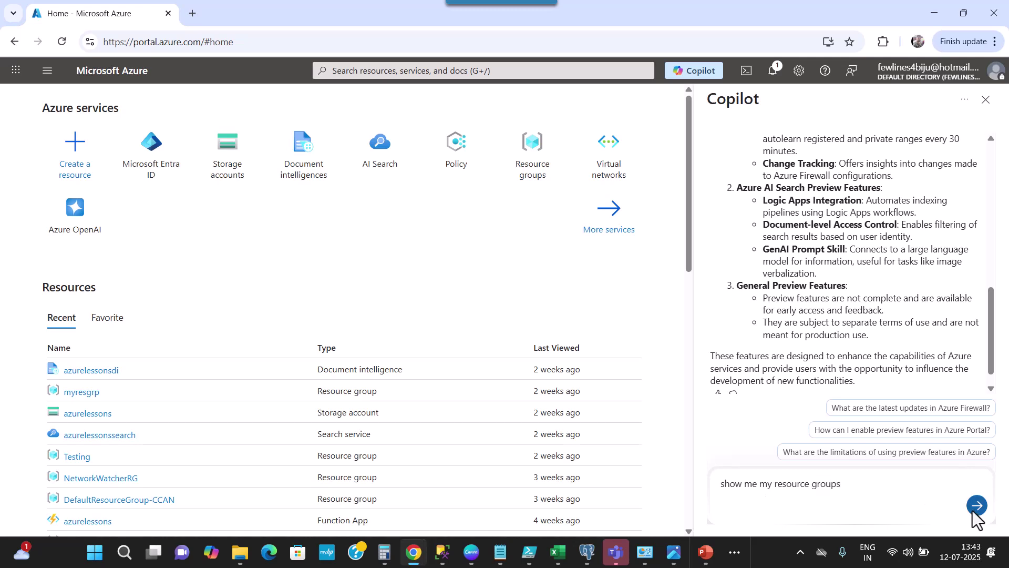
pyautogui.click(975, 507)
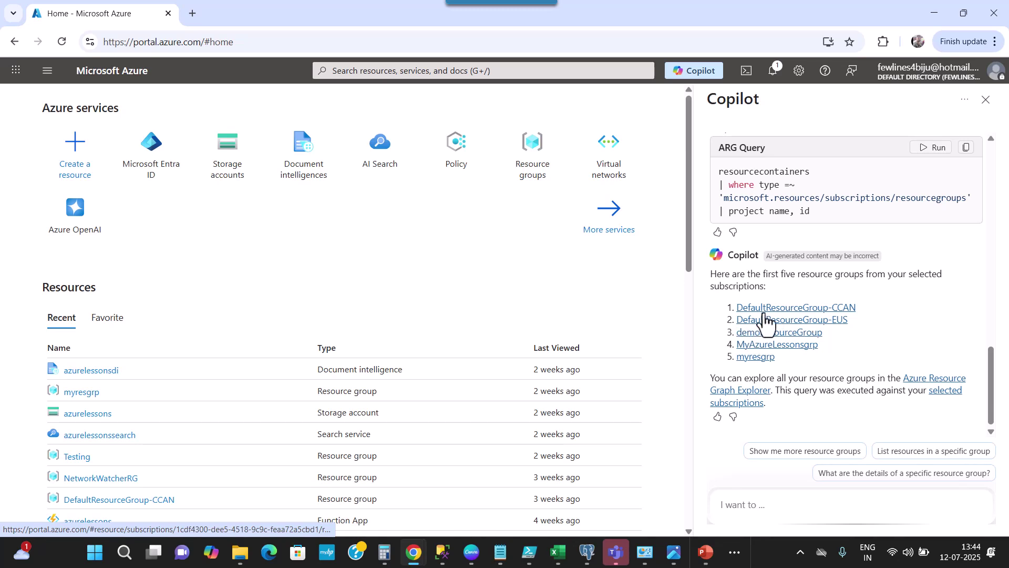
pyautogui.moveTo(813, 368); pyautogui.dragTo(732, 286)
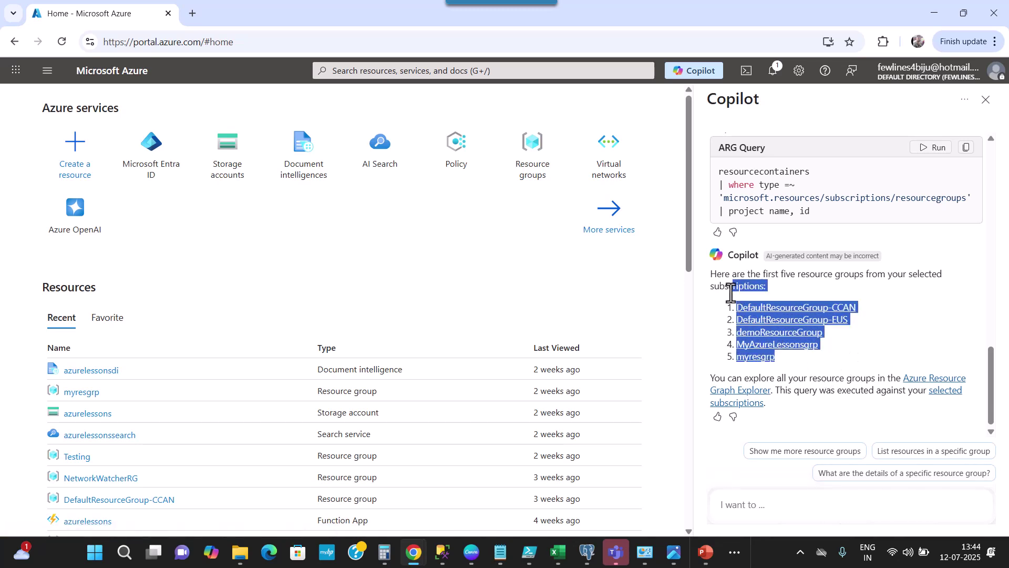
pyautogui.click(946, 313)
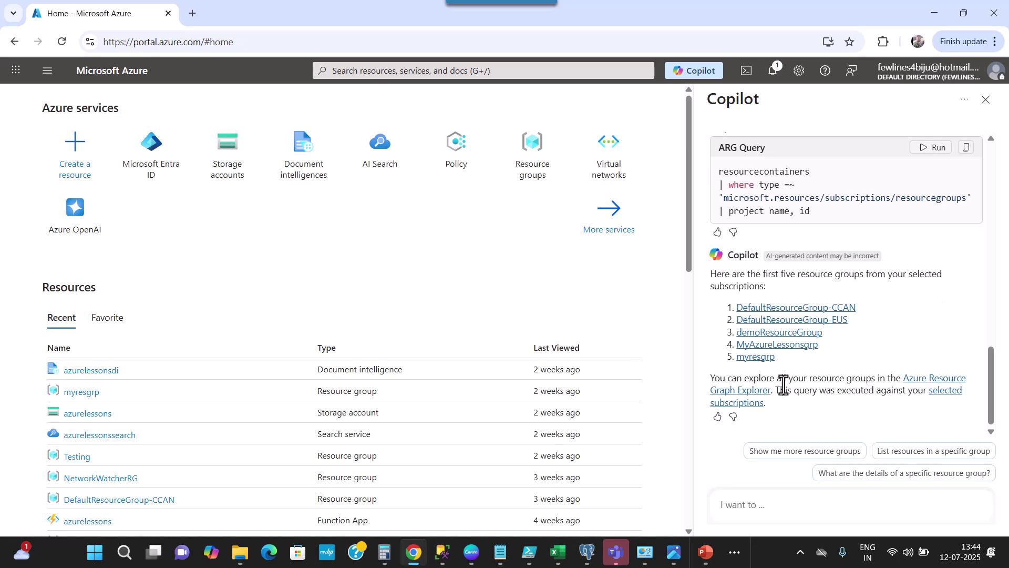
# Step: Open Copilot's resource group query in Azure Resource Graph Explorer and look through the query and its results
pyautogui.click(934, 379)
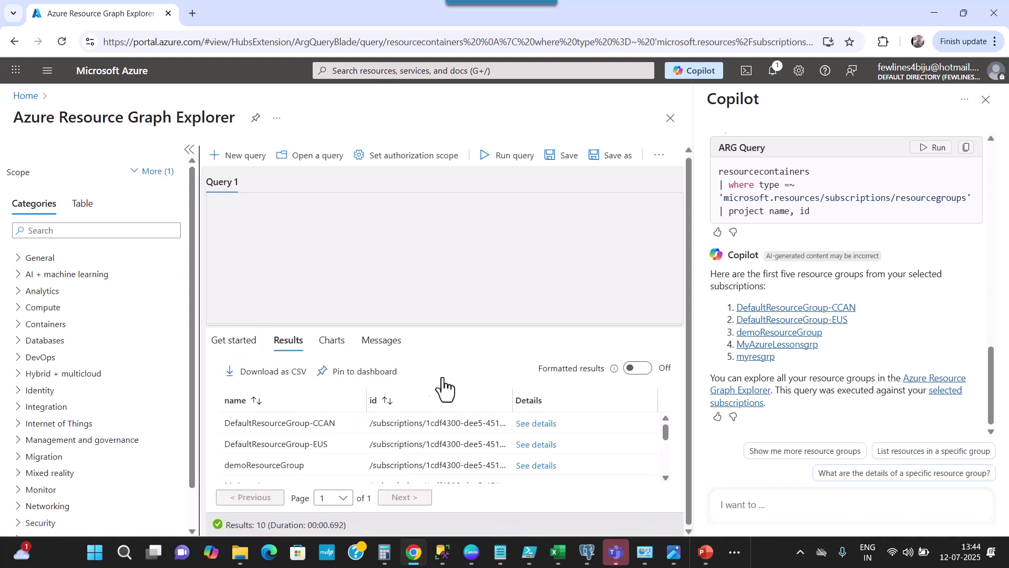
pyautogui.moveTo(349, 235); pyautogui.dragTo(260, 205)
pyautogui.scroll(-3, 399, 417)
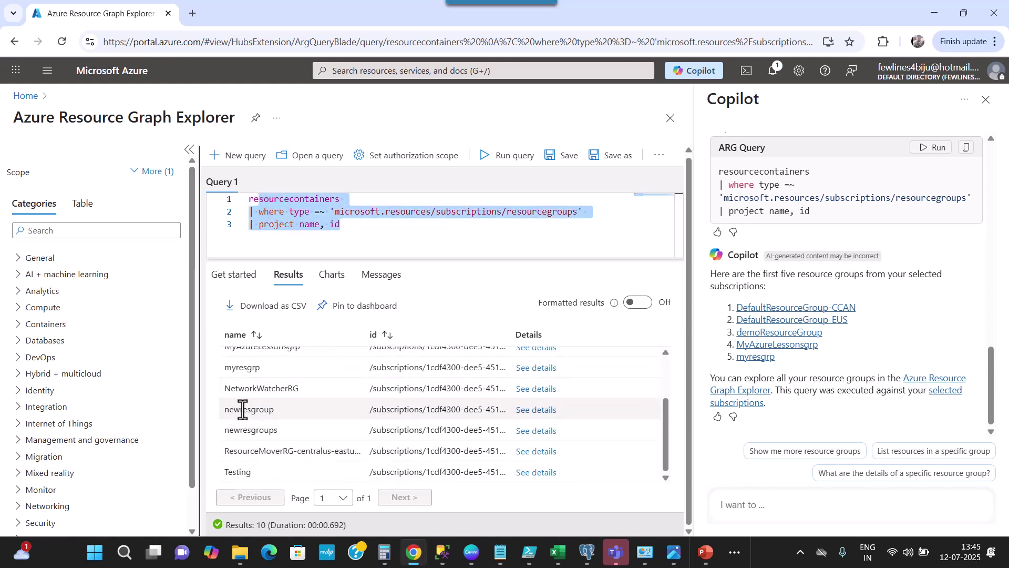
pyautogui.scroll(3, 277, 451)
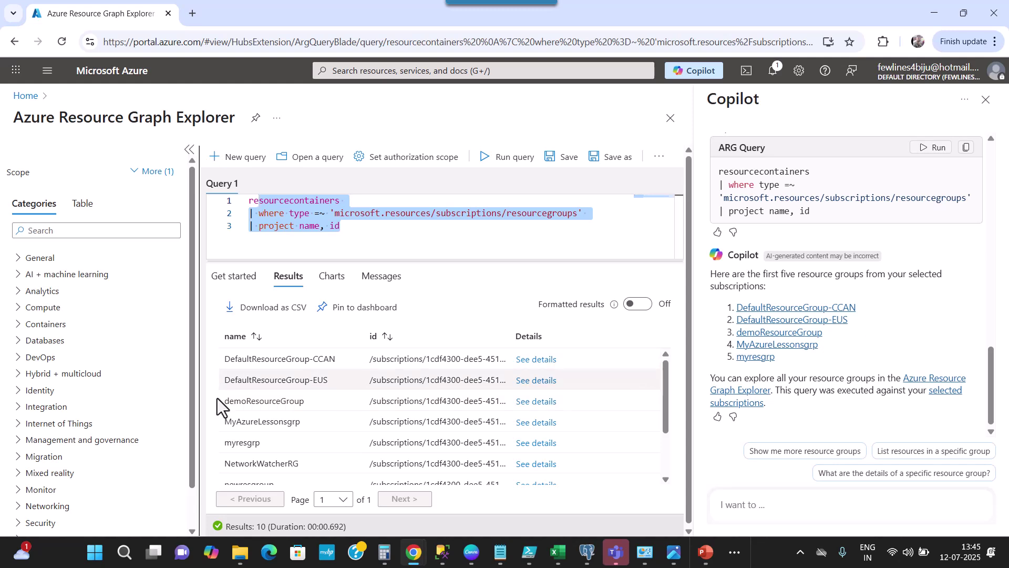
pyautogui.scroll(-3, 367, 403)
pyautogui.scroll(1, 235, 408)
pyautogui.scroll(2, 235, 408)
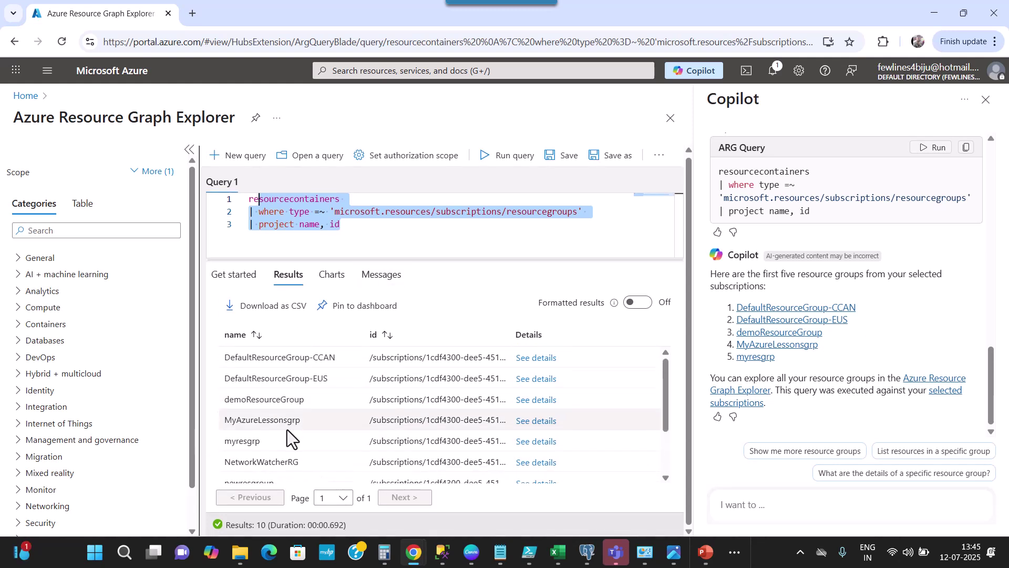
# Step: Rerun the resource group query in Resource Graph Explorer and go through the complete results list
pyautogui.click(413, 240)
pyautogui.click(513, 159)
pyautogui.scroll(-3, 308, 390)
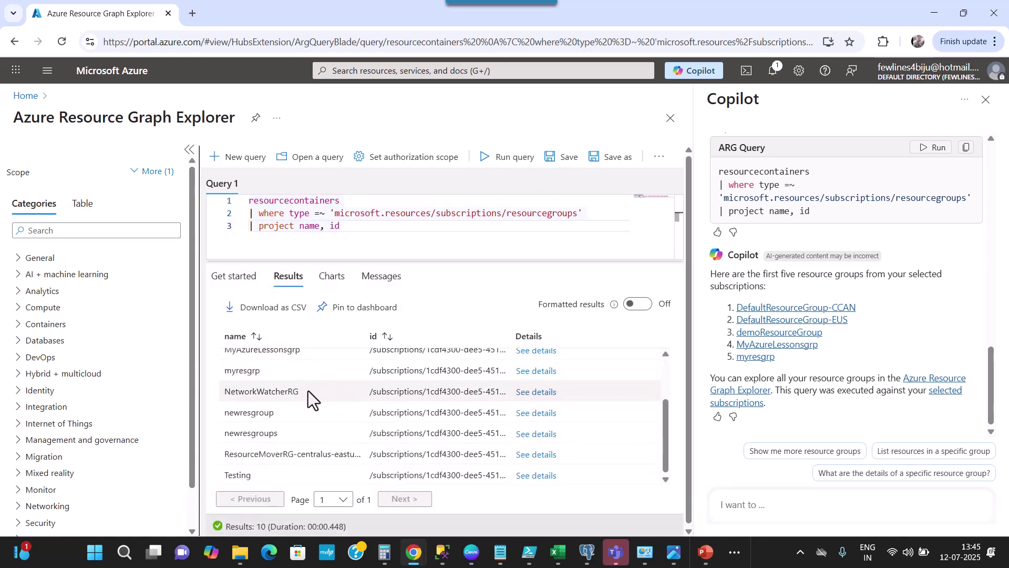
pyautogui.scroll(3, 315, 390)
pyautogui.scroll(-3, 323, 400)
pyautogui.scroll(3, 299, 393)
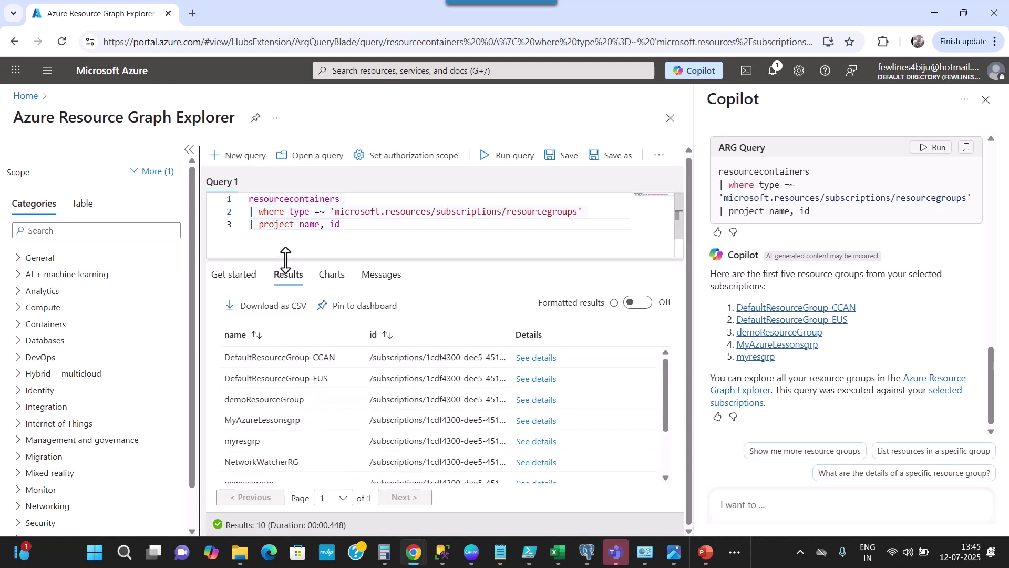
pyautogui.scroll(-3, 268, 415)
pyautogui.scroll(3, 297, 426)
pyautogui.scroll(1, 308, 410)
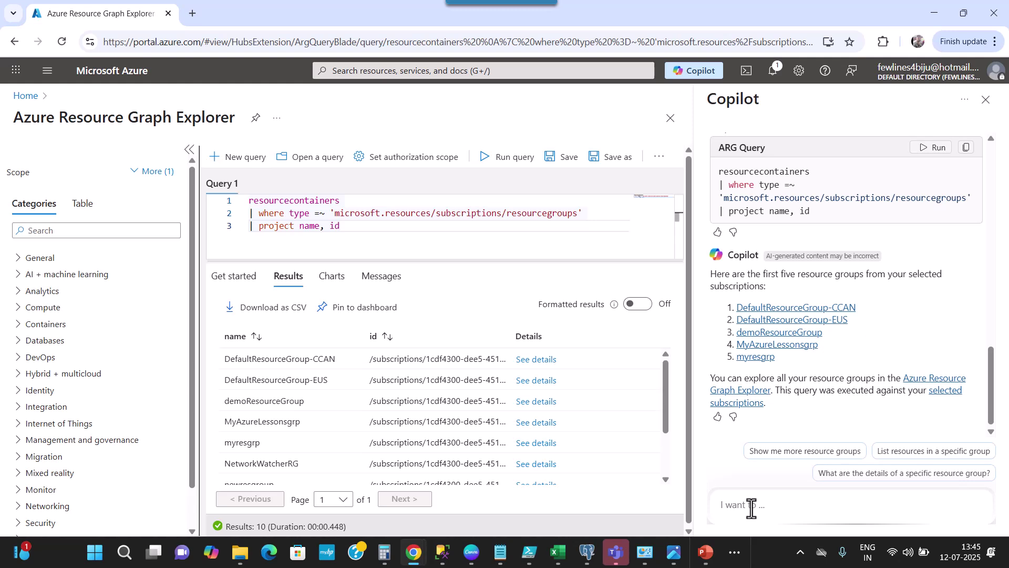
# Step: Ask Copilot "show me my storage accounts" and review the accounts, locations and resource groups in its answer
pyautogui.write('show me my storage accounts')
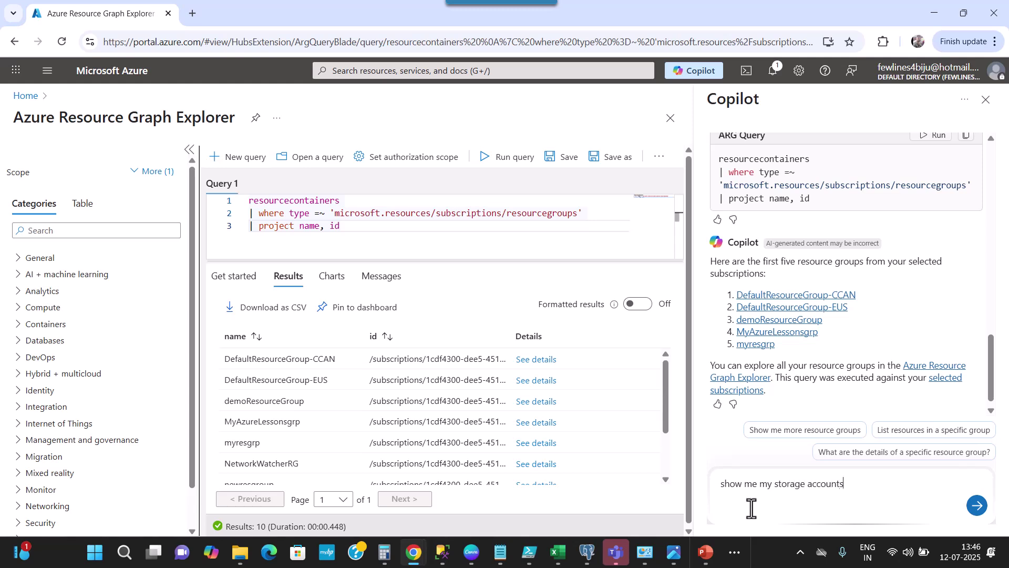
pyautogui.press('Return')
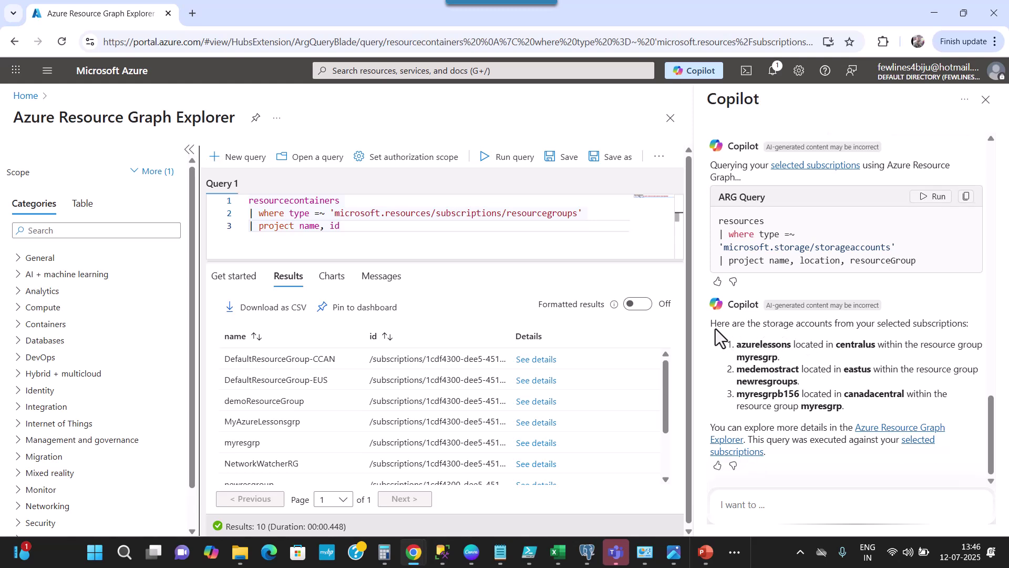
pyautogui.moveTo(734, 274); pyautogui.dragTo(882, 335)
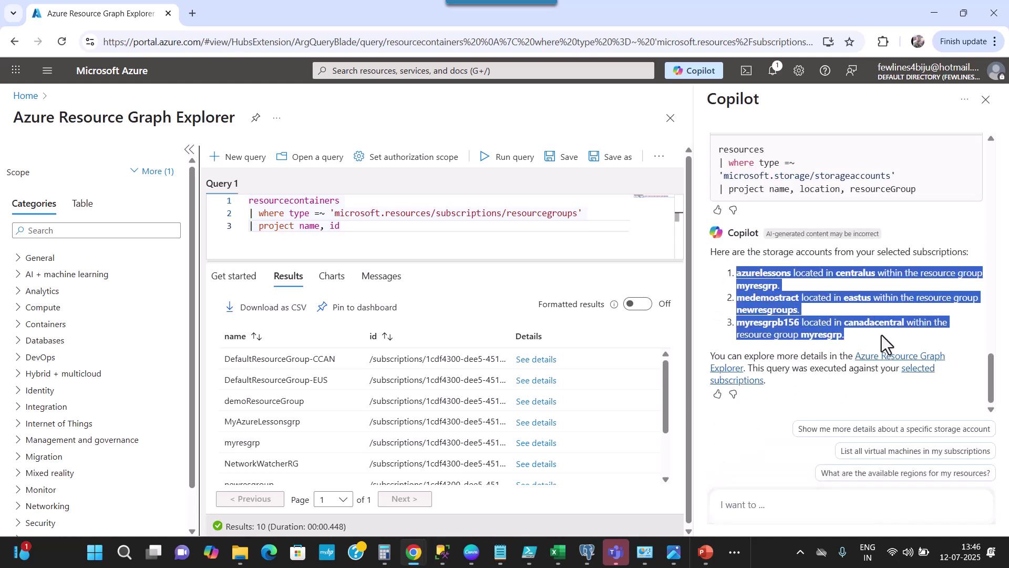
pyautogui.click(772, 326)
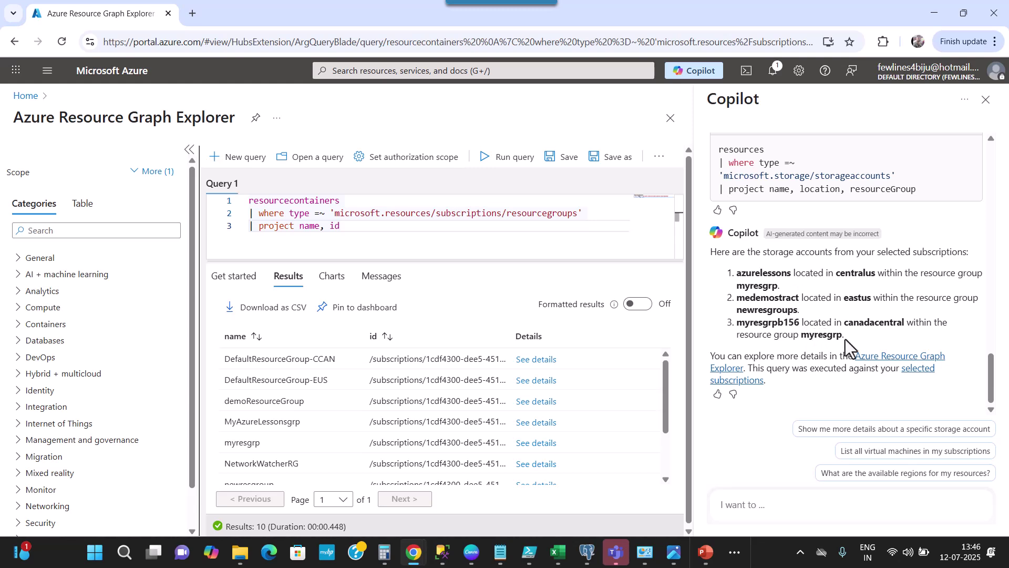
pyautogui.moveTo(853, 335); pyautogui.dragTo(724, 276)
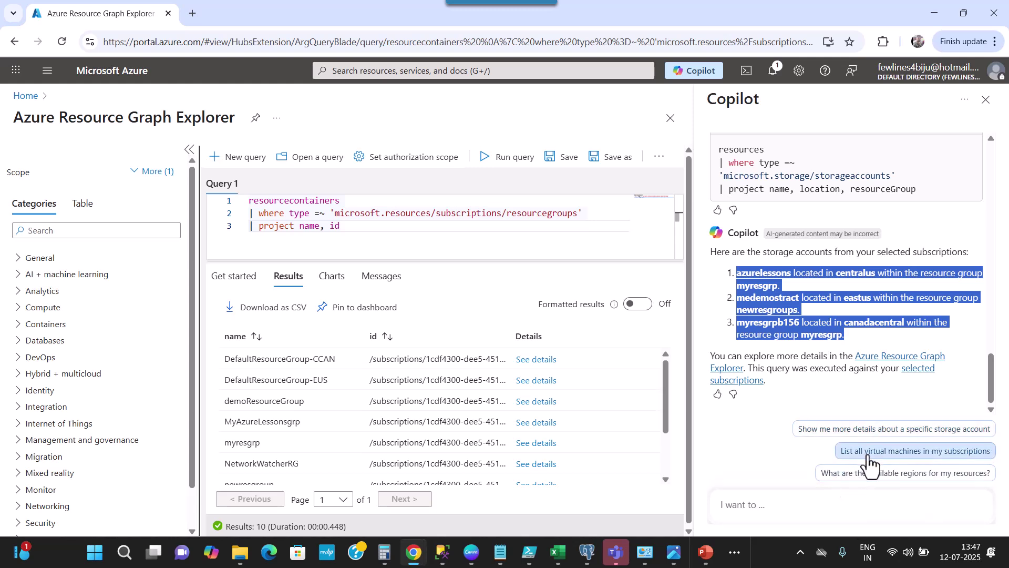
# Step: Ask Copilot the suggested follow-up "What are the available regions for my resources?" and review the regions it gives
pyautogui.click(975, 476)
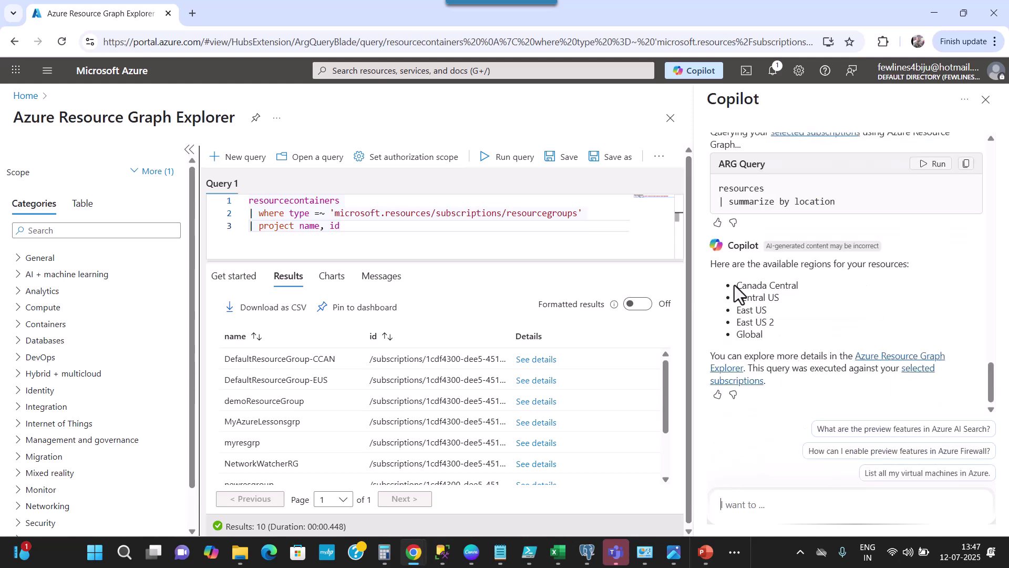
pyautogui.moveTo(741, 287); pyautogui.dragTo(823, 288)
pyautogui.moveTo(742, 298); pyautogui.dragTo(744, 315)
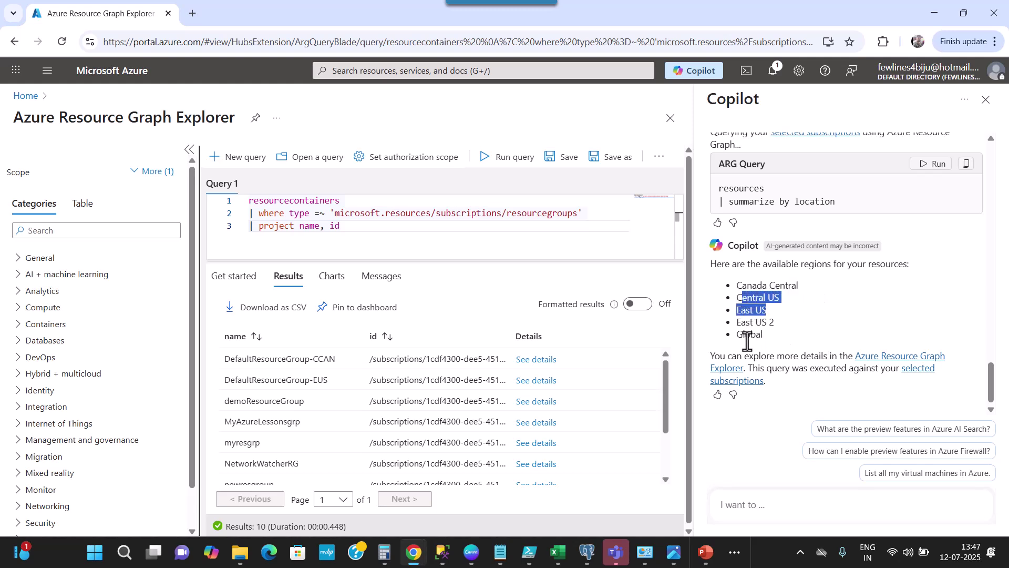
# Step: Ask Copilot "which region I am using most of the time to create a resource" and read its answer
pyautogui.click(742, 506)
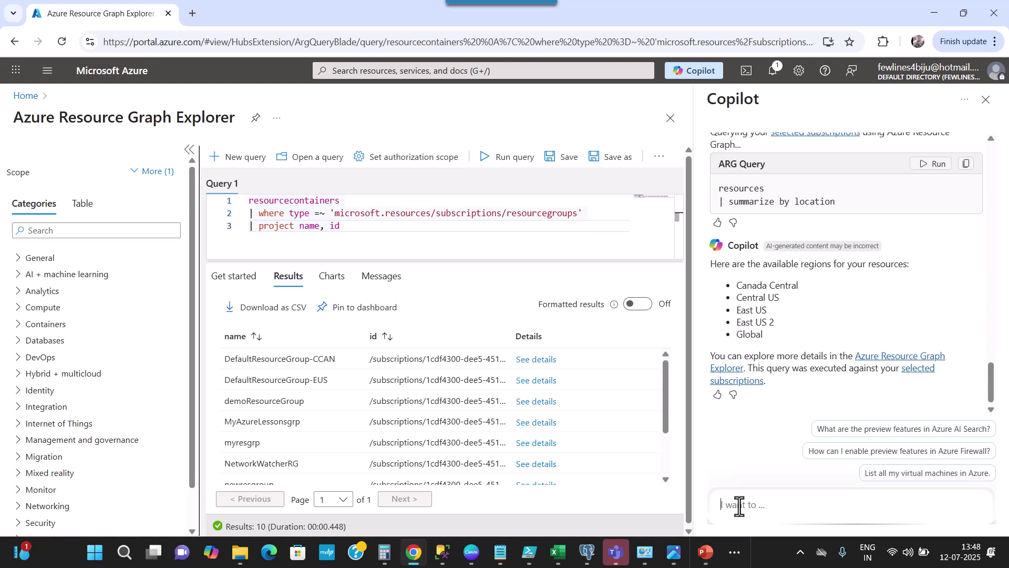
pyautogui.write('whi')
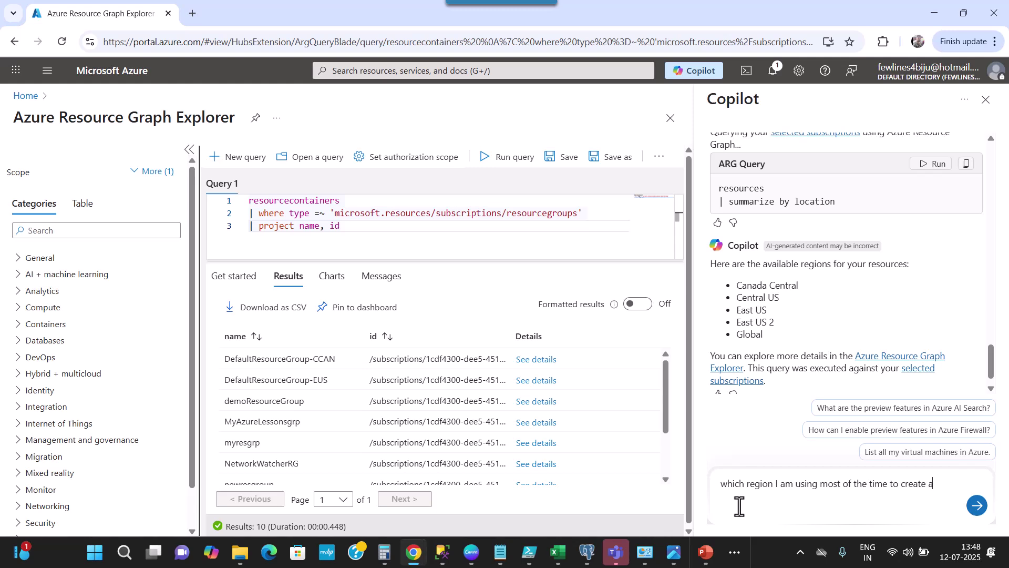
pyautogui.write('urce')
pyautogui.click(976, 505)
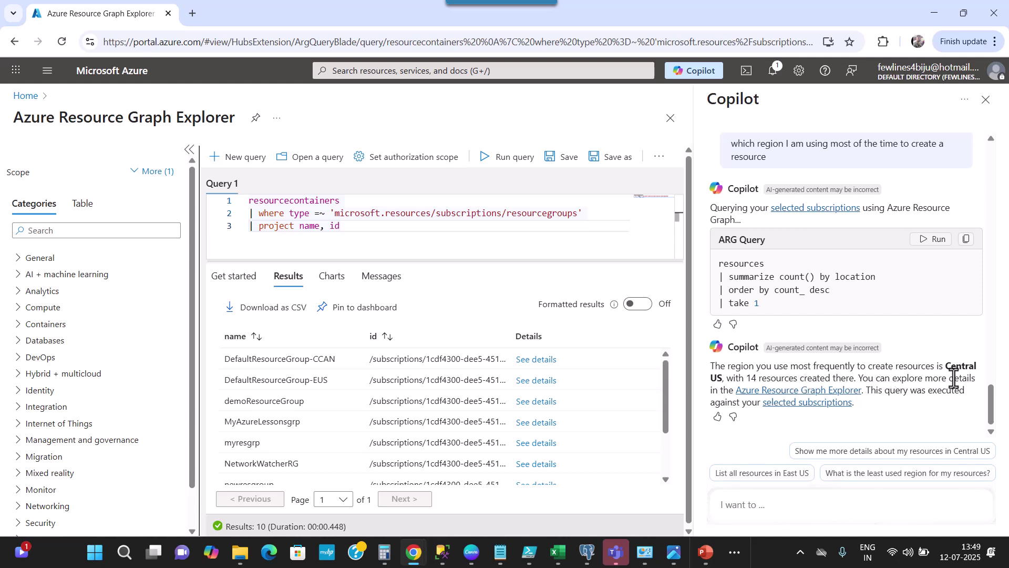
pyautogui.moveTo(944, 370); pyautogui.dragTo(727, 383)
pyautogui.click(769, 377)
# Step: Open Copilot's most-used-region query in Azure Resource Graph Explorer, then rerun it and check the location result
pyautogui.click(774, 393)
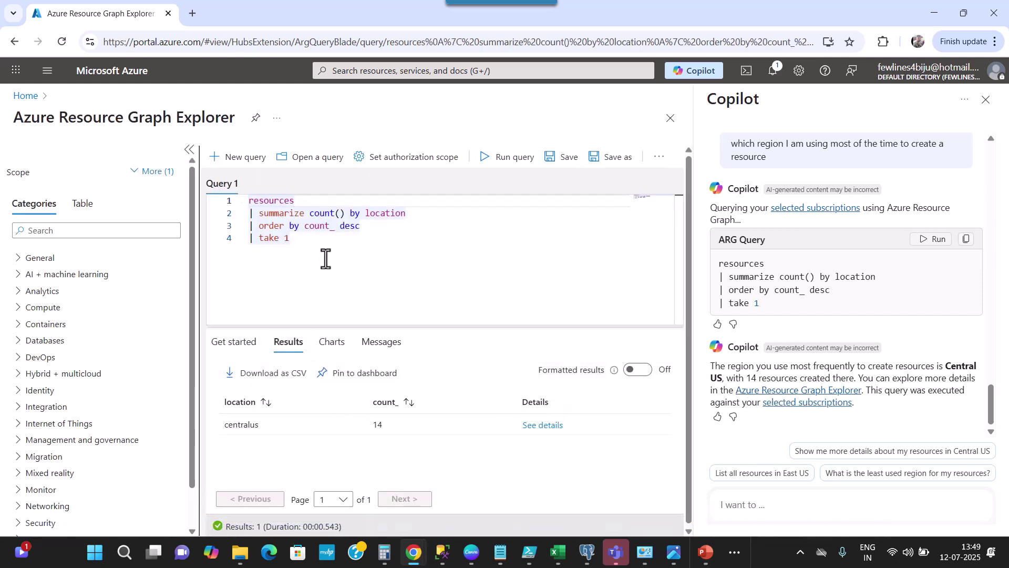
pyautogui.click(310, 242)
pyautogui.hotkey('ctrl', 'a')
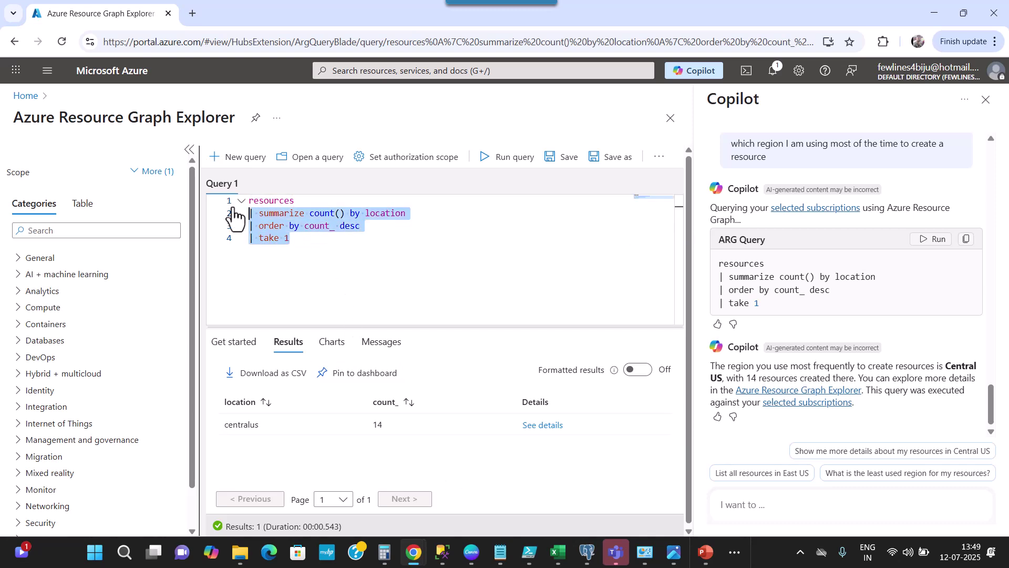
pyautogui.click(505, 156)
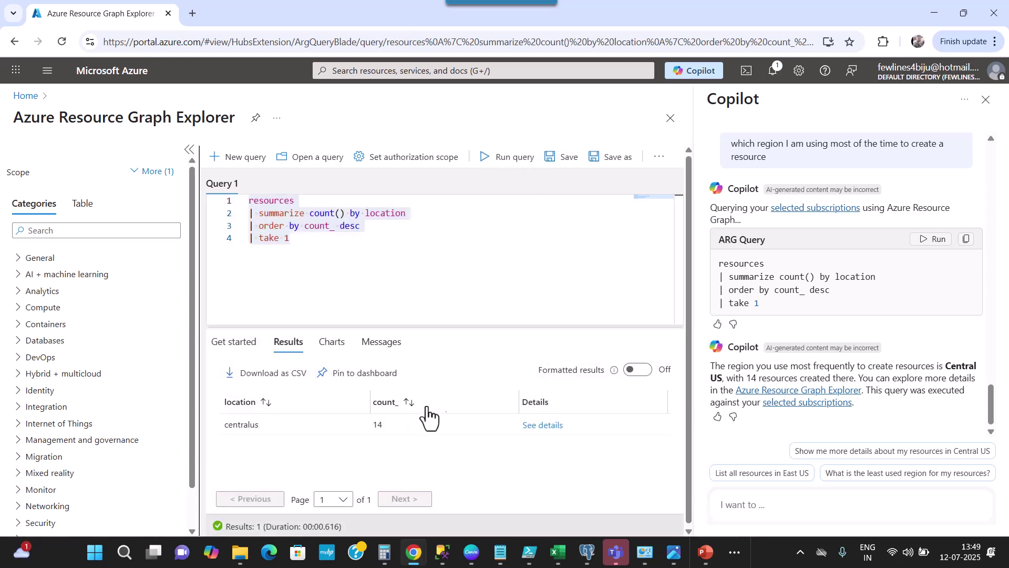
pyautogui.doubleClick(337, 430)
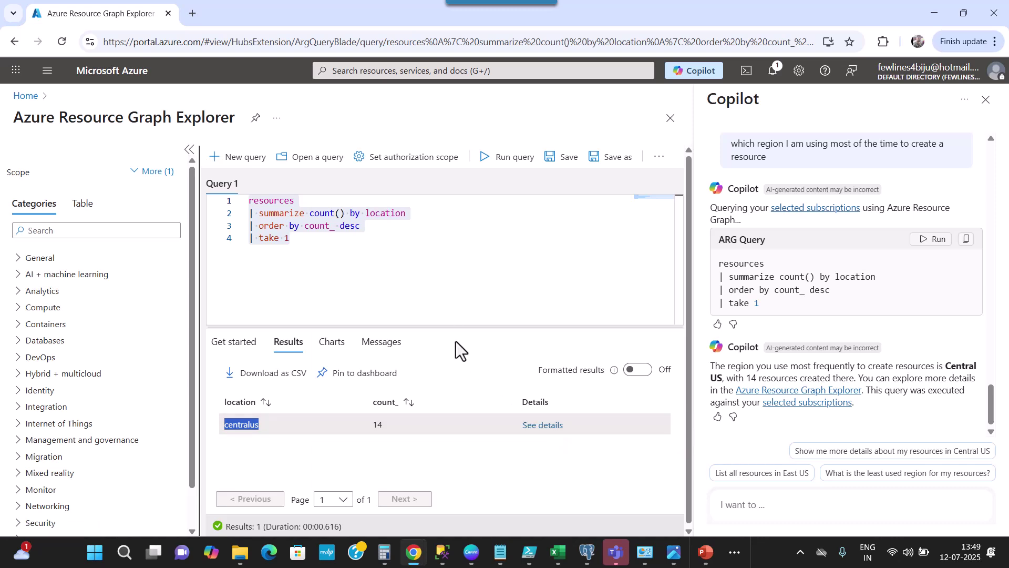
pyautogui.click(527, 271)
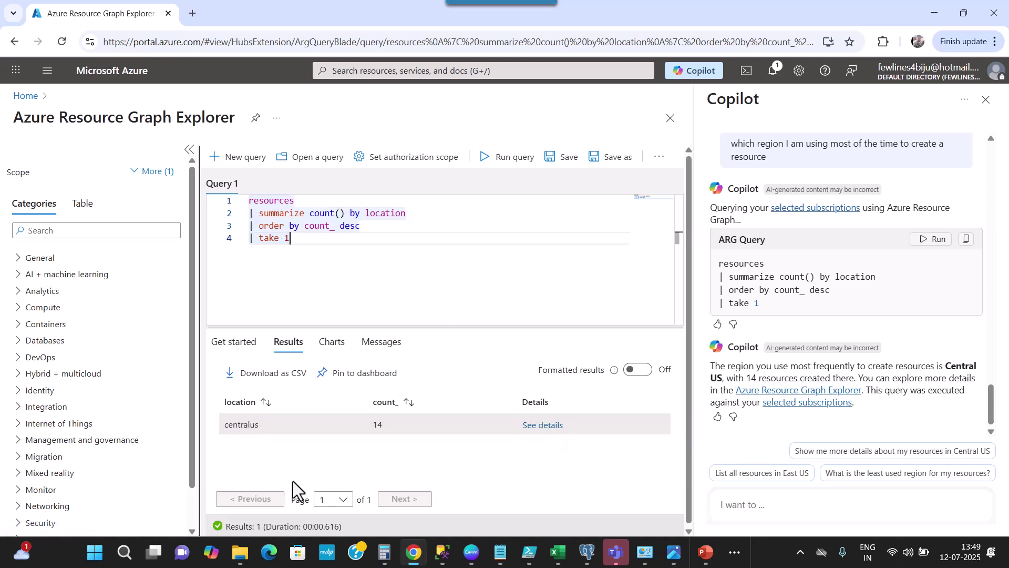
pyautogui.moveTo(256, 425); pyautogui.dragTo(228, 425)
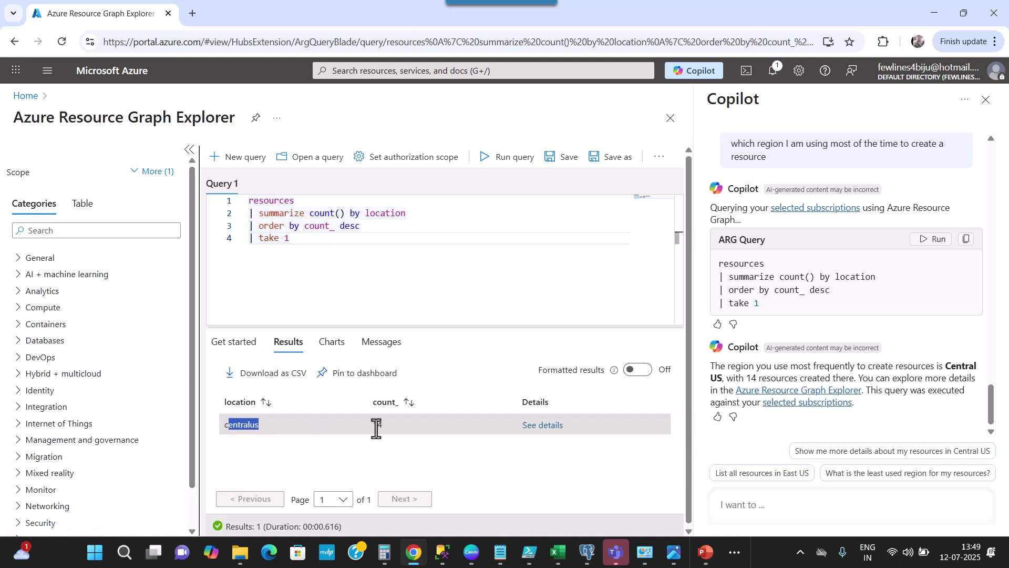
# Step: Check the resource count and the location name in the query's result row
pyautogui.moveTo(372, 425); pyautogui.dragTo(393, 424)
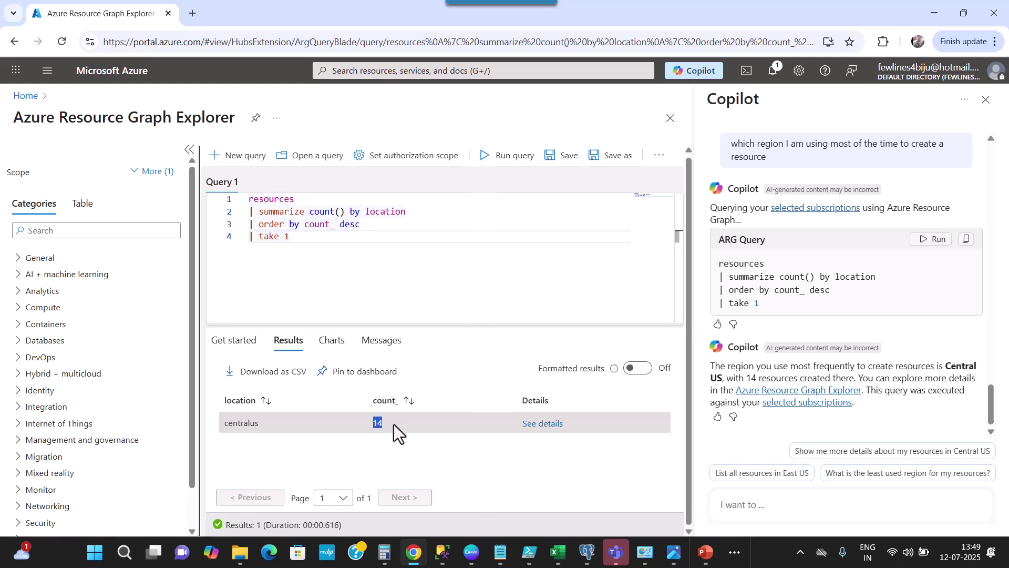
pyautogui.moveTo(264, 425); pyautogui.dragTo(203, 433)
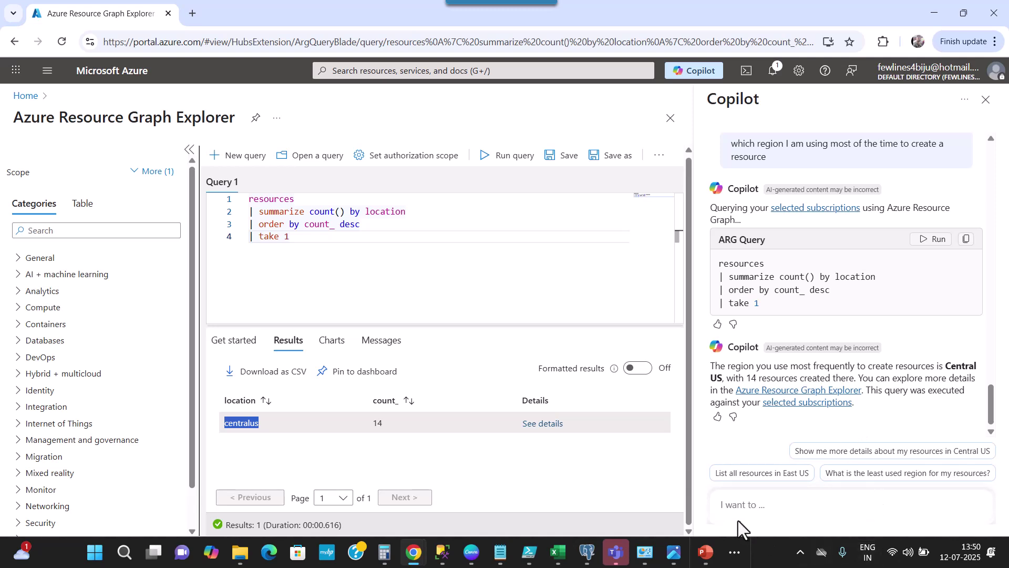
# Step: Ask Copilot "can you forecast my consumption details for next two months" and review the forecasted cost in its answer
pyautogui.click(738, 502)
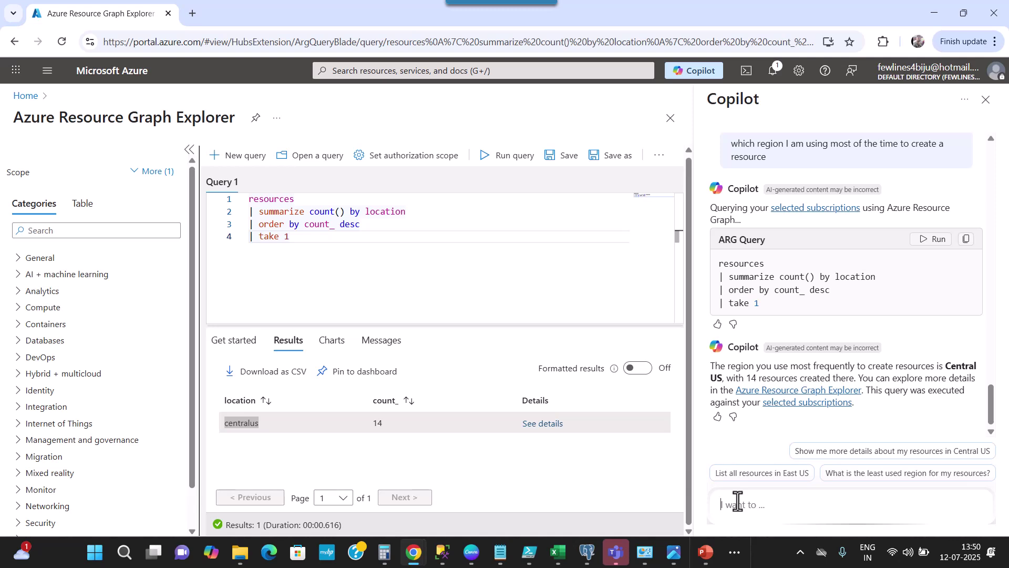
pyautogui.write('can you forecast my')
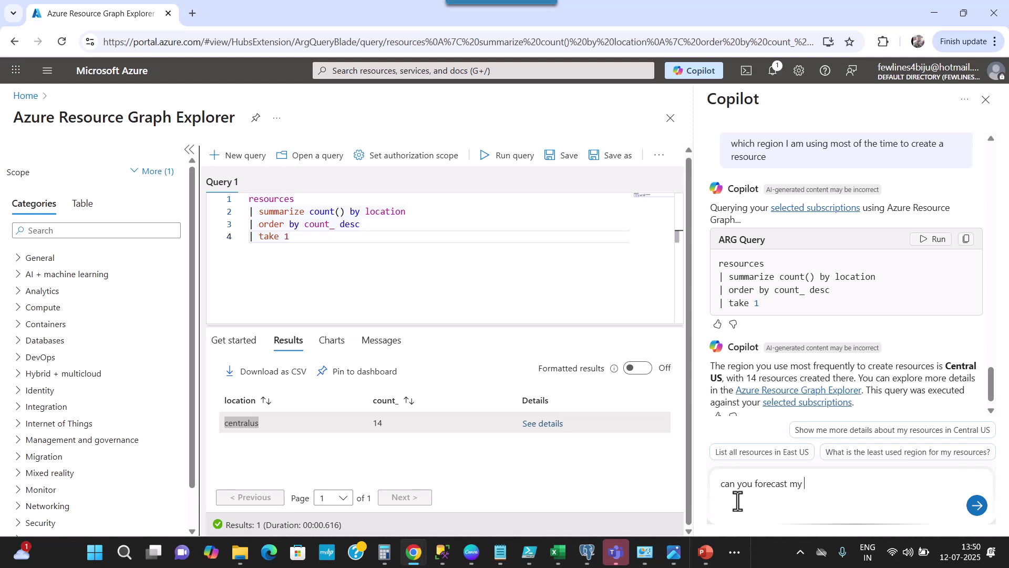
pyautogui.write('sumption details for next two months')
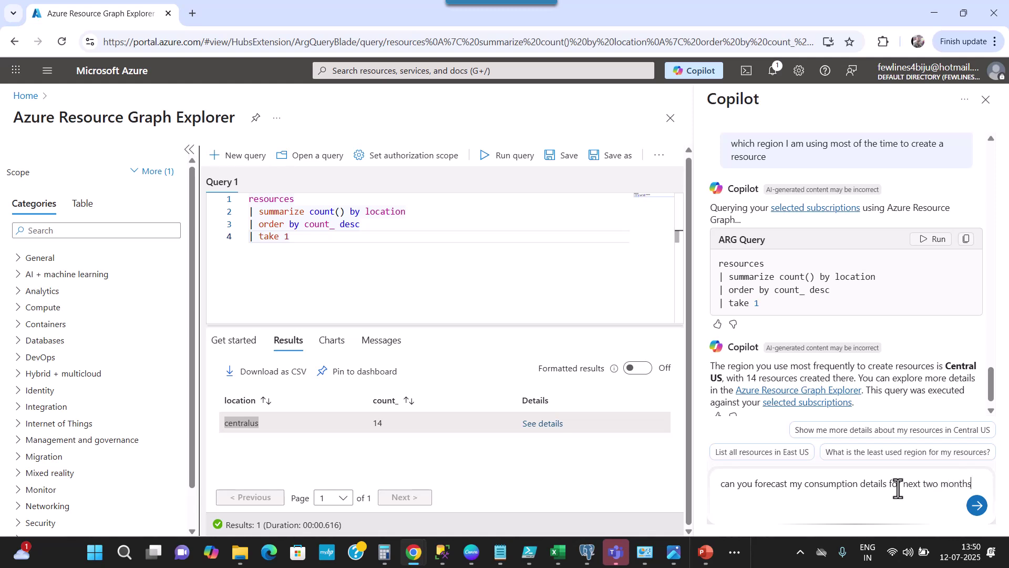
pyautogui.press('Return')
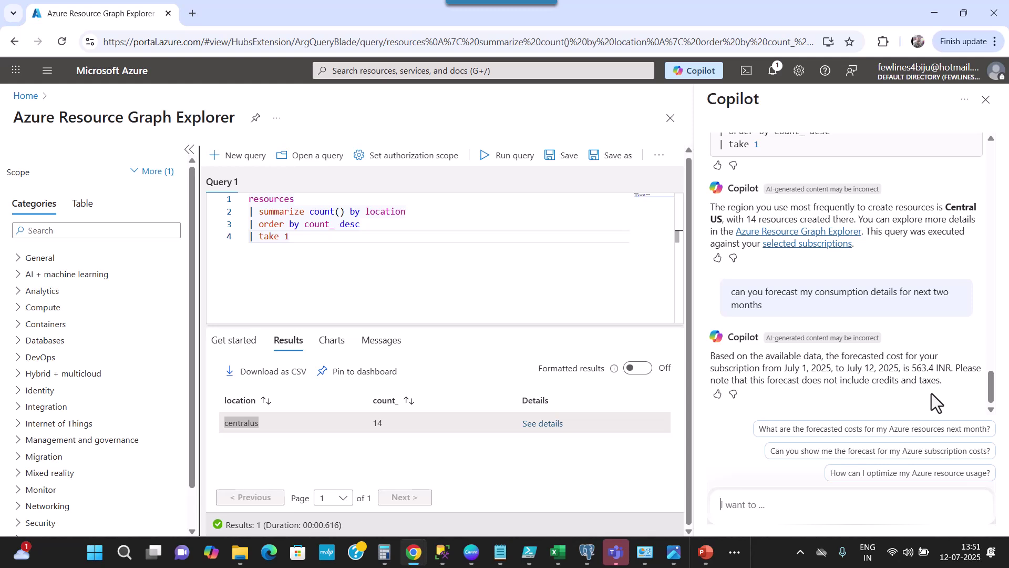
pyautogui.moveTo(711, 356); pyautogui.dragTo(937, 380)
pyautogui.click(873, 370)
pyautogui.doubleClick(917, 368)
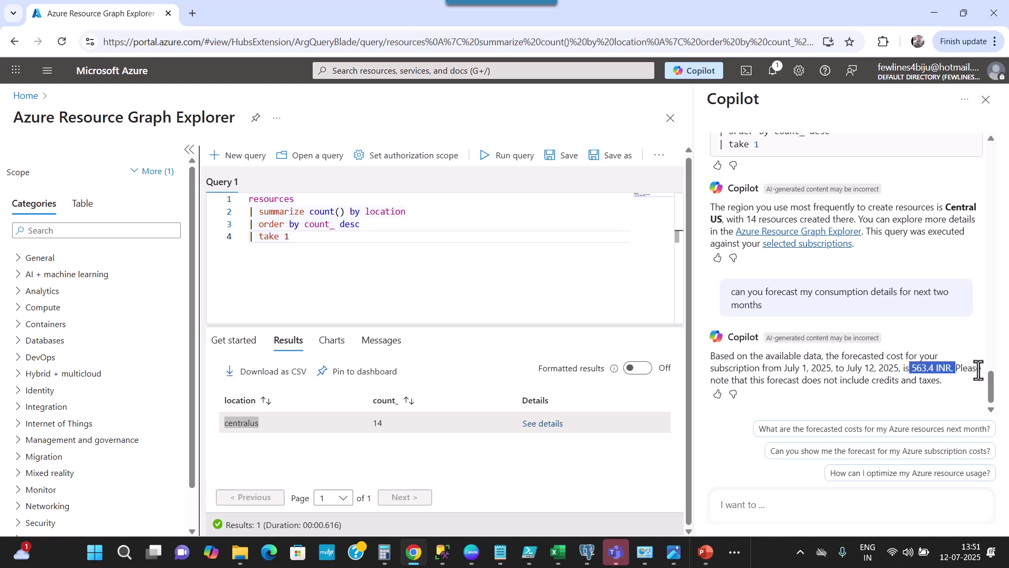
pyautogui.click(936, 366)
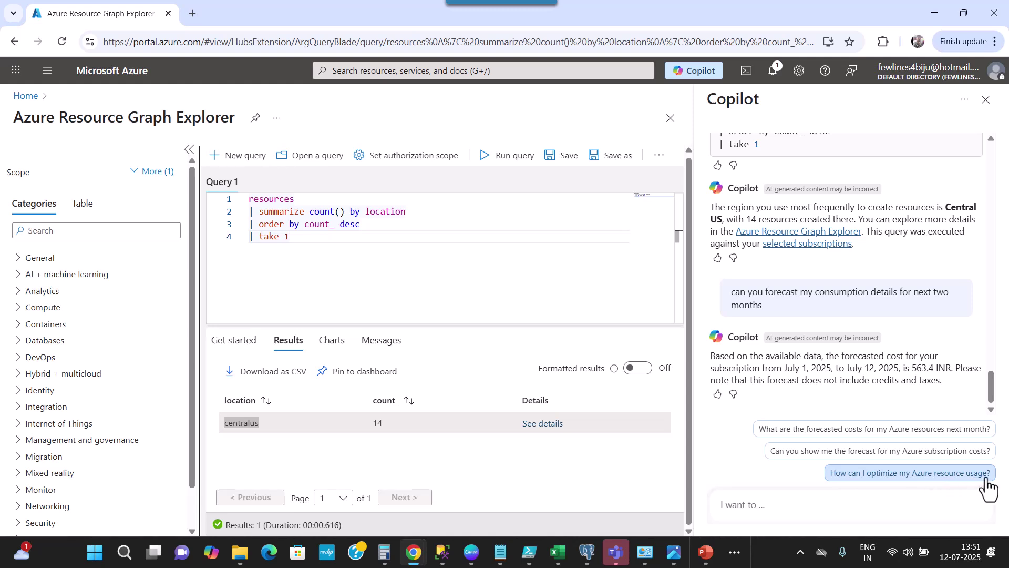
# Step: Ask Copilot the suggested follow-up "How can I optimize my Azure resource usage?" and answer No to picking specific resources
pyautogui.click(949, 475)
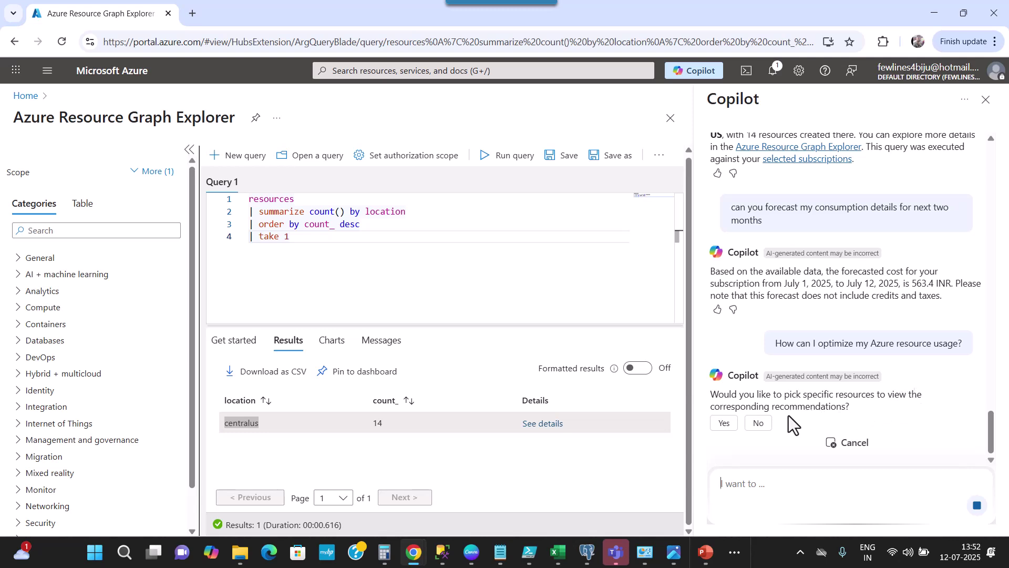
pyautogui.click(760, 424)
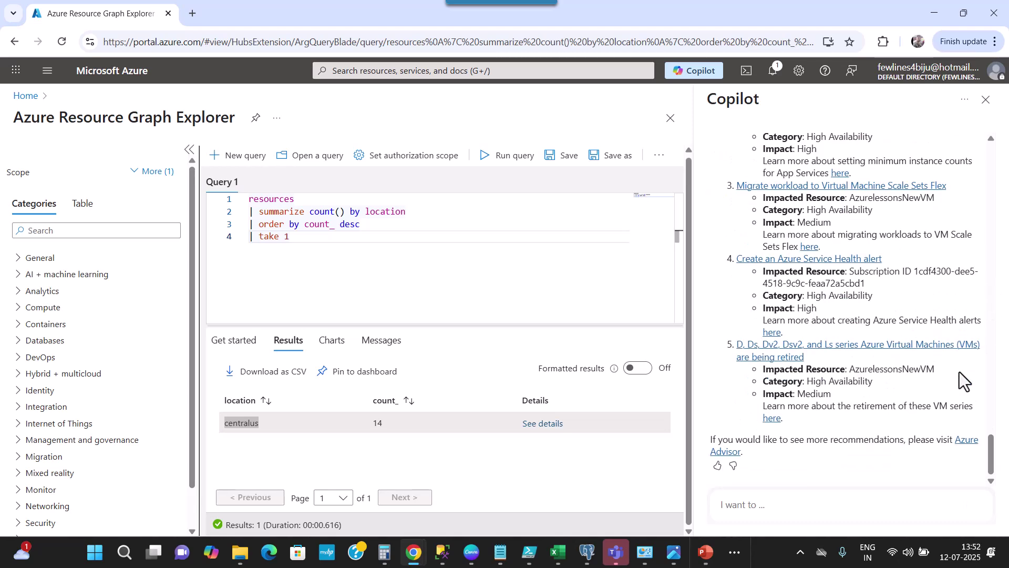
# Step: Review Copilot's resource optimization recommendations, checking each one's impacted resource, category and impact
pyautogui.scroll(2, 888, 386)
pyautogui.scroll(5, 888, 386)
pyautogui.scroll(-3, 887, 386)
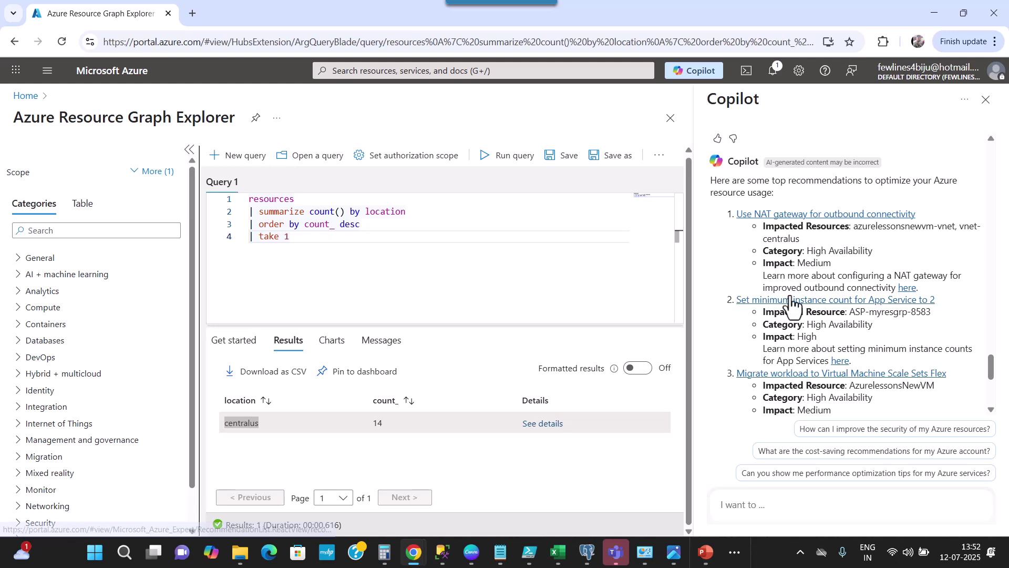
pyautogui.scroll(-1, 915, 297)
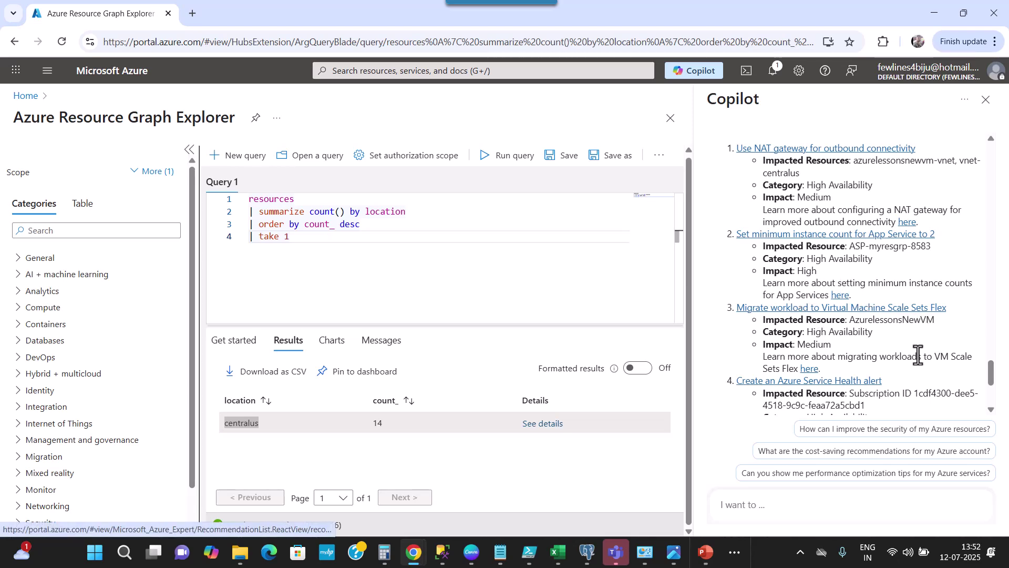
pyautogui.scroll(-3, 915, 341)
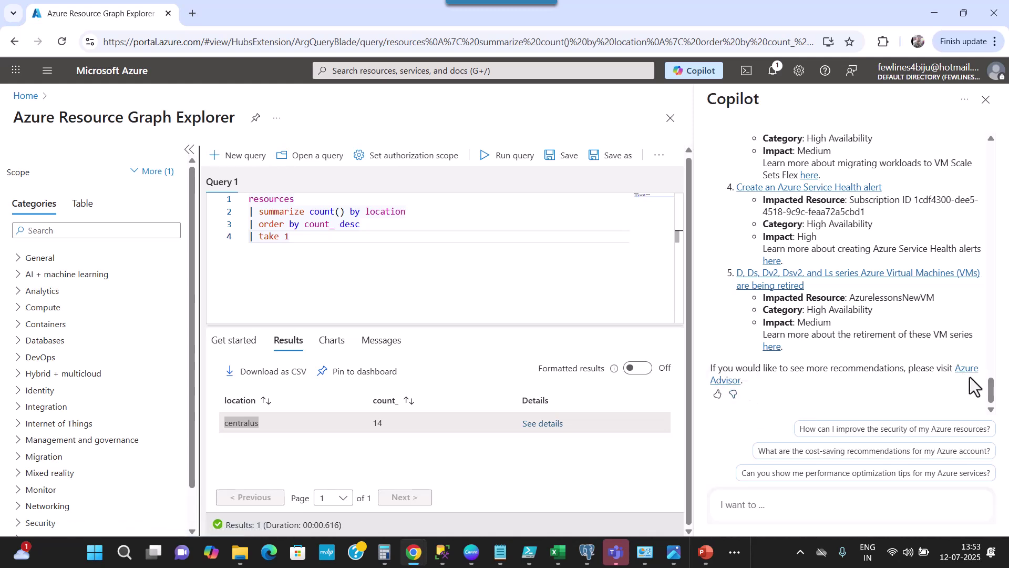
pyautogui.scroll(2, 894, 313)
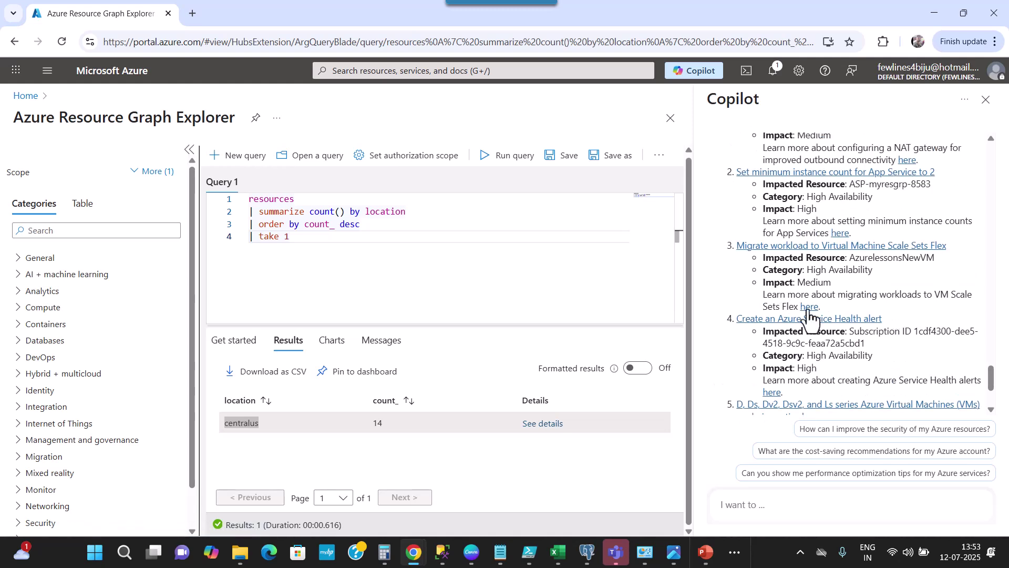
pyautogui.scroll(3, 896, 294)
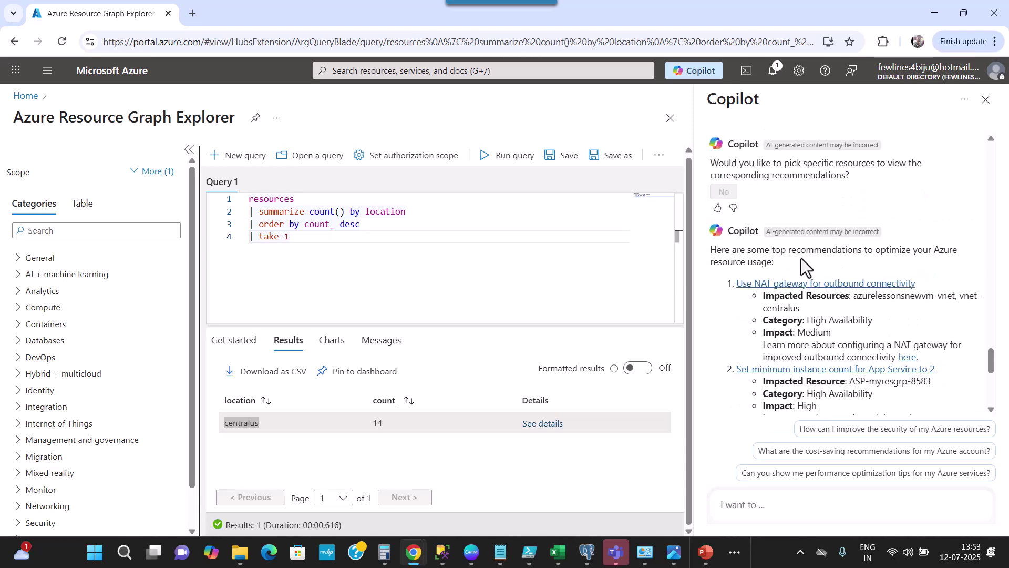
pyautogui.scroll(-1, 841, 314)
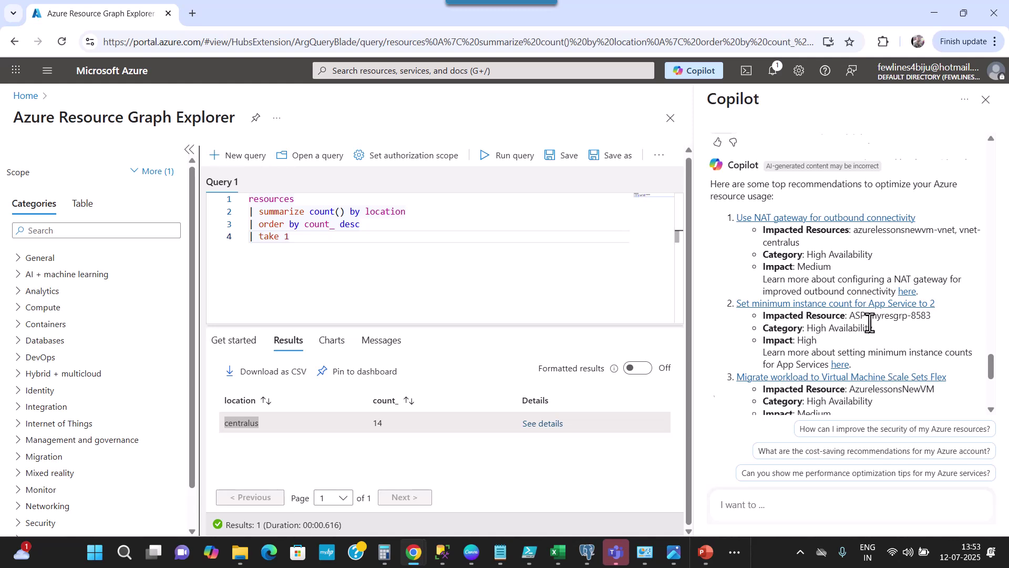
pyautogui.scroll(-5, 867, 315)
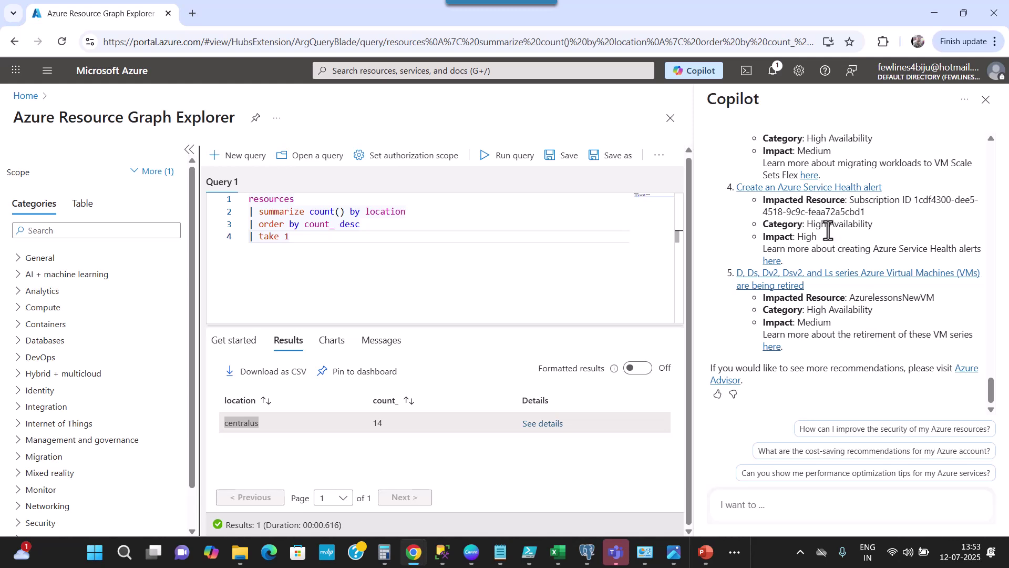
pyautogui.moveTo(807, 224); pyautogui.dragTo(881, 226)
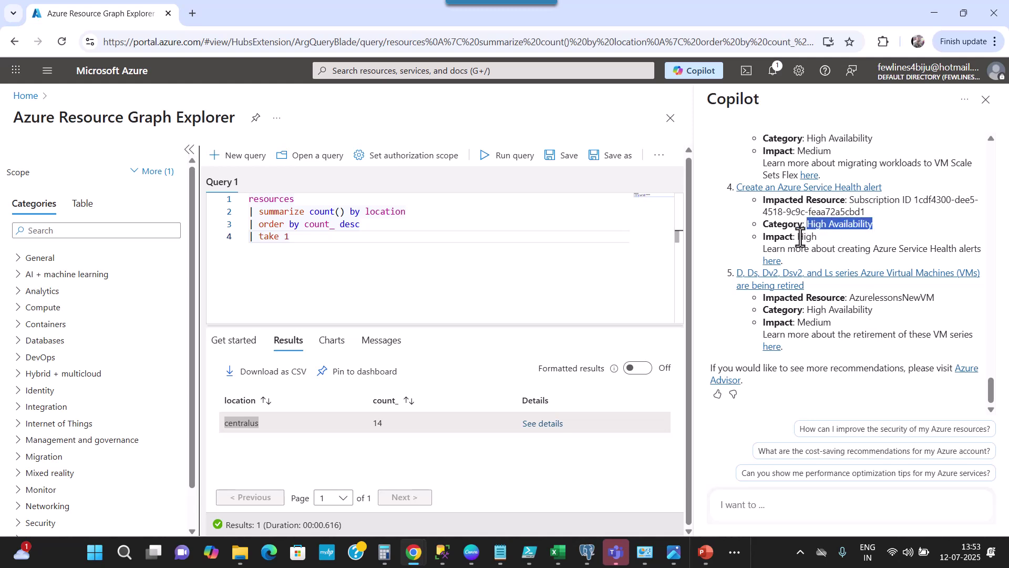
pyautogui.moveTo(797, 237); pyautogui.dragTo(817, 237)
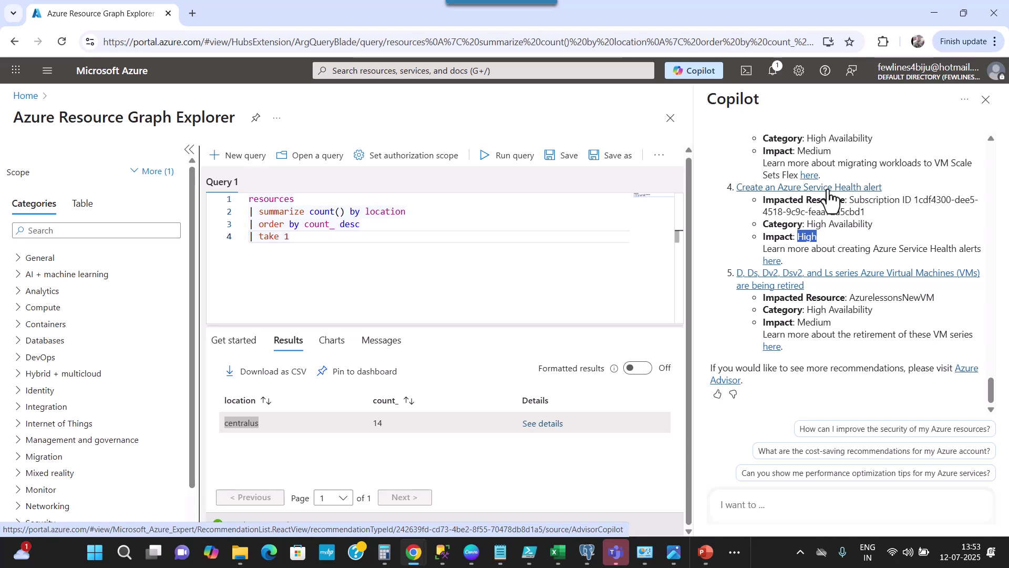
pyautogui.scroll(15, 893, 310)
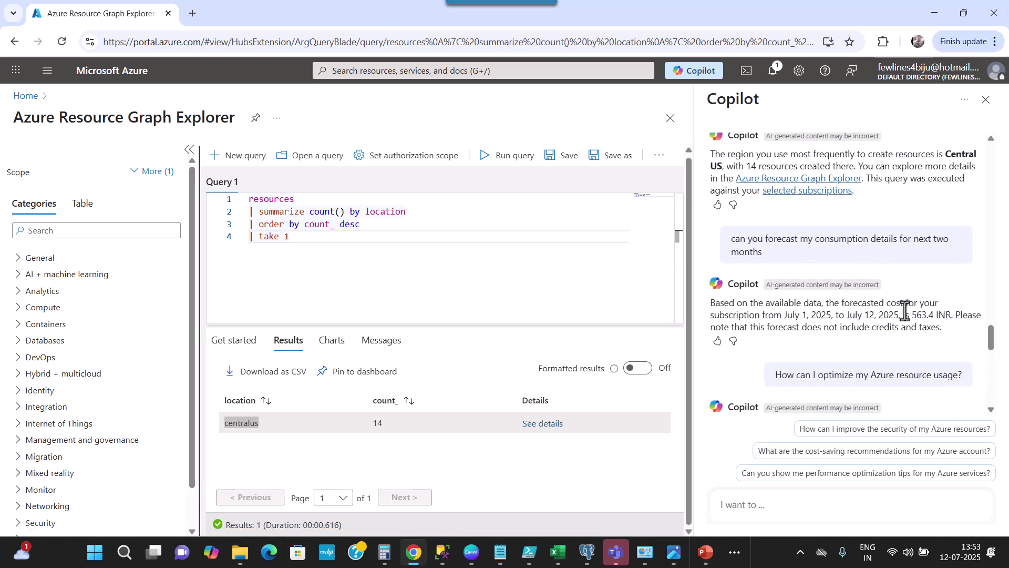
pyautogui.scroll(-5, 905, 310)
pyautogui.scroll(-10, 905, 306)
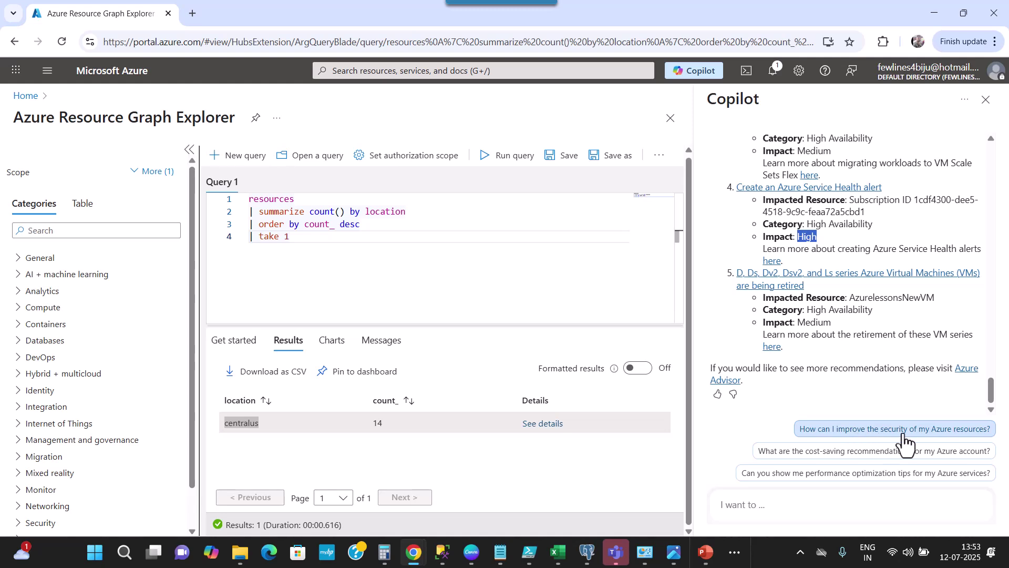
# Step: Ask Copilot the suggested "How can I improve the security of my Azure resources?" and choose the App Service plan ASP-myresgrp-8583 for the recommendations
pyautogui.click(862, 430)
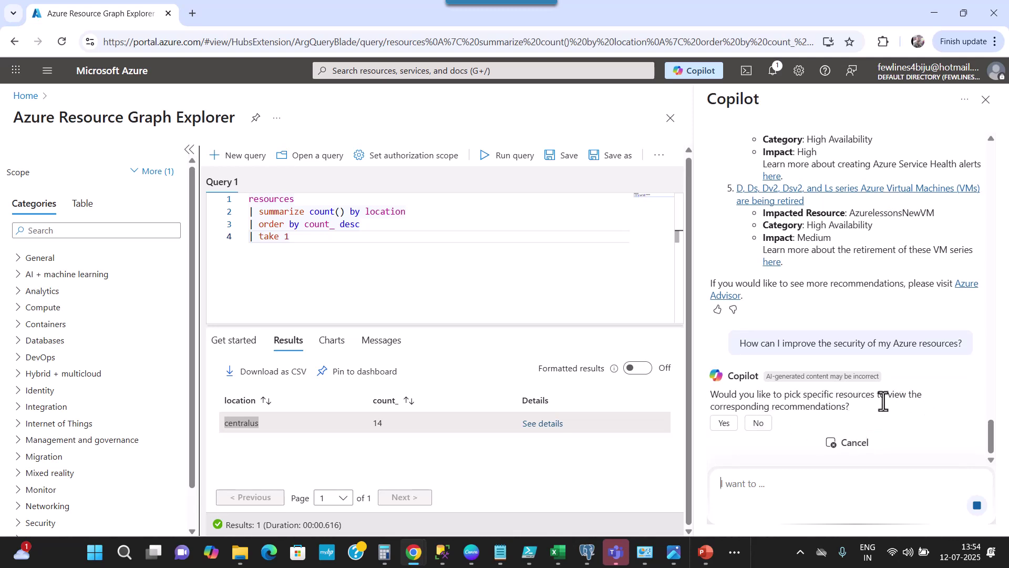
pyautogui.click(726, 427)
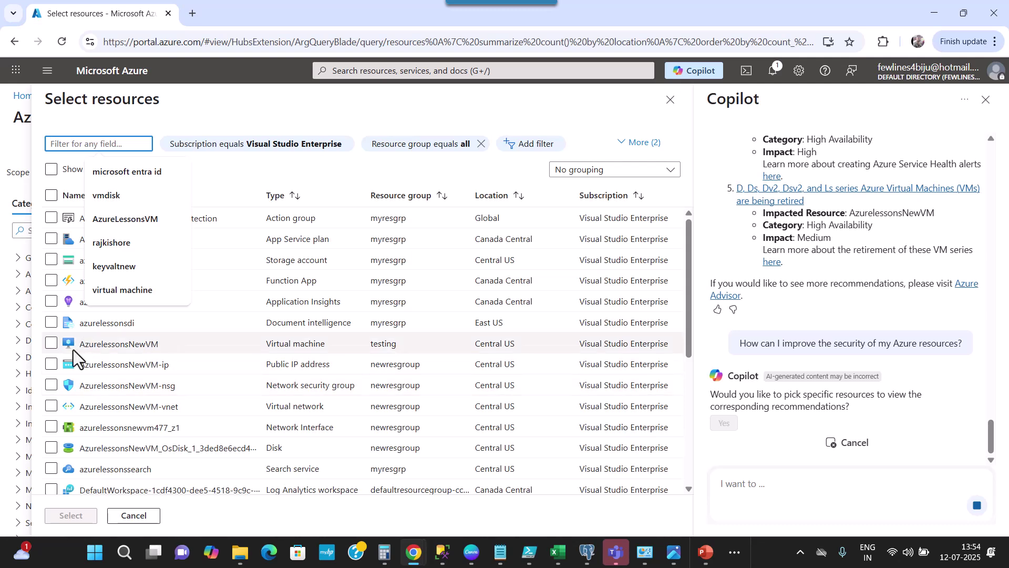
pyautogui.click(370, 101)
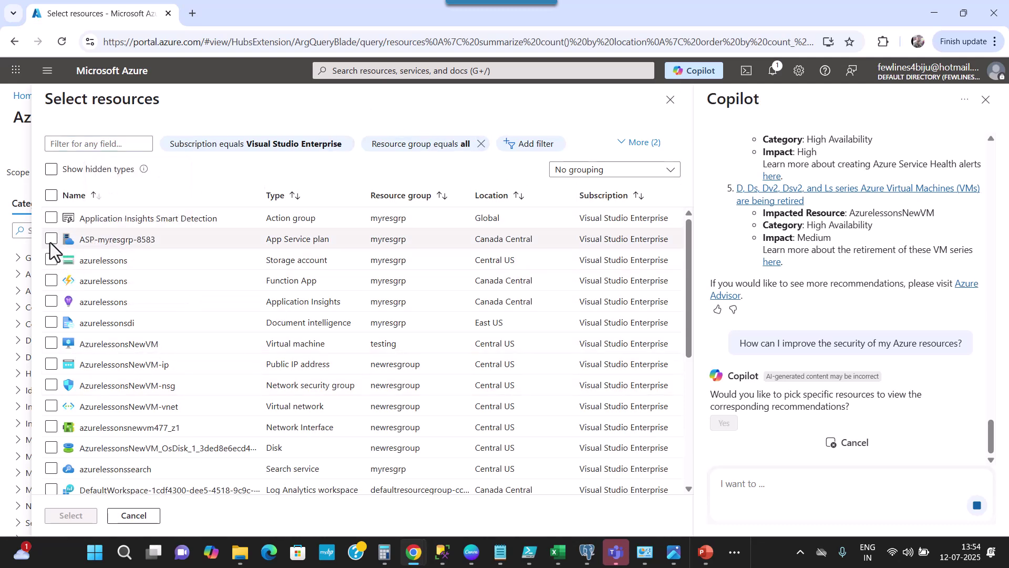
pyautogui.click(51, 239)
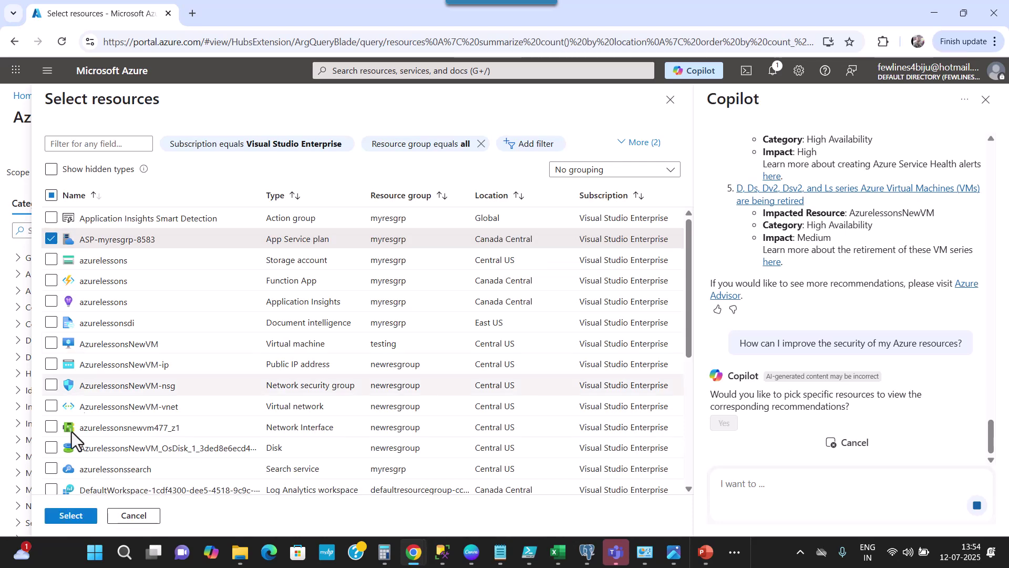
pyautogui.click(71, 515)
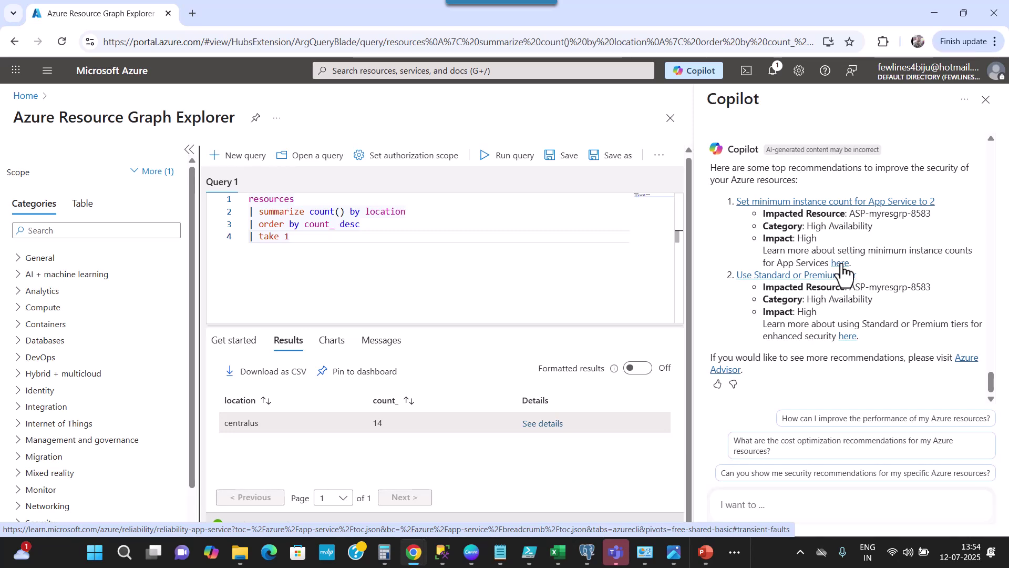
# Step: Look at the linked Microsoft Learn article on minimum instance counts for App Services, and return to the Azure portal
pyautogui.click(840, 262)
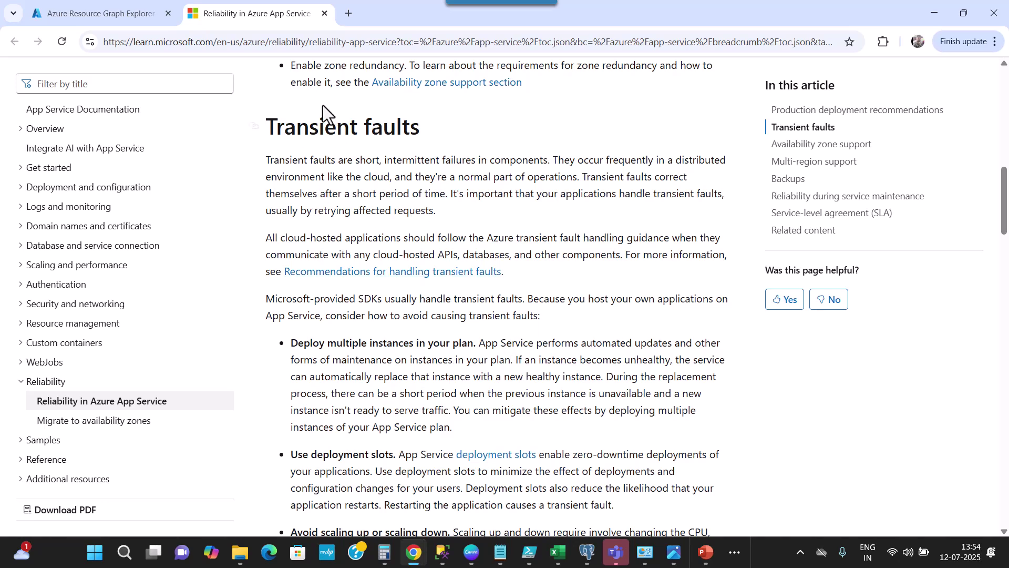
pyautogui.click(105, 10)
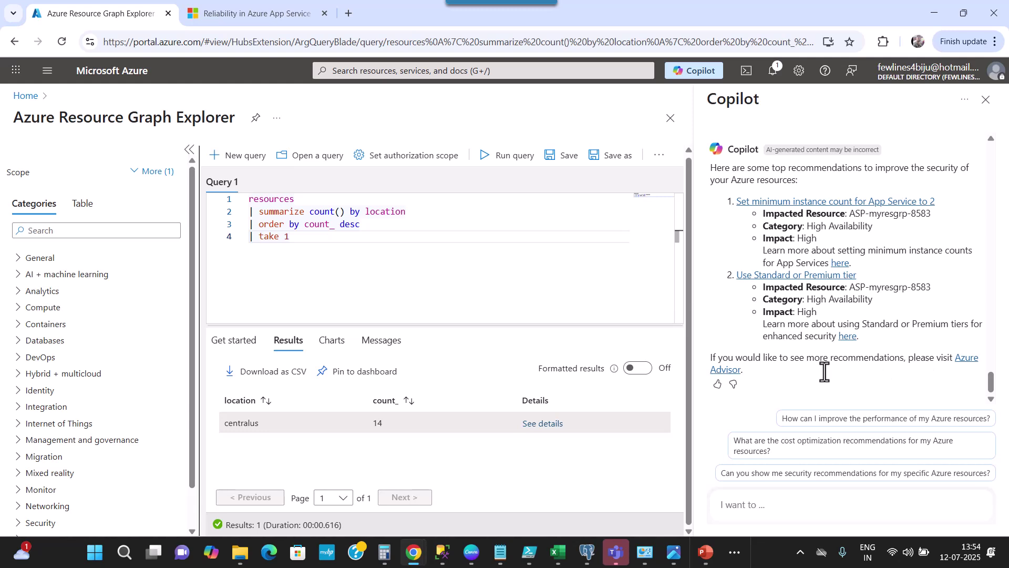
# Step: Ask Copilot "Can you write a powershell script to create a storage account" and review the generated script
pyautogui.click(748, 504)
pyautogui.write('Can you write a powershell')
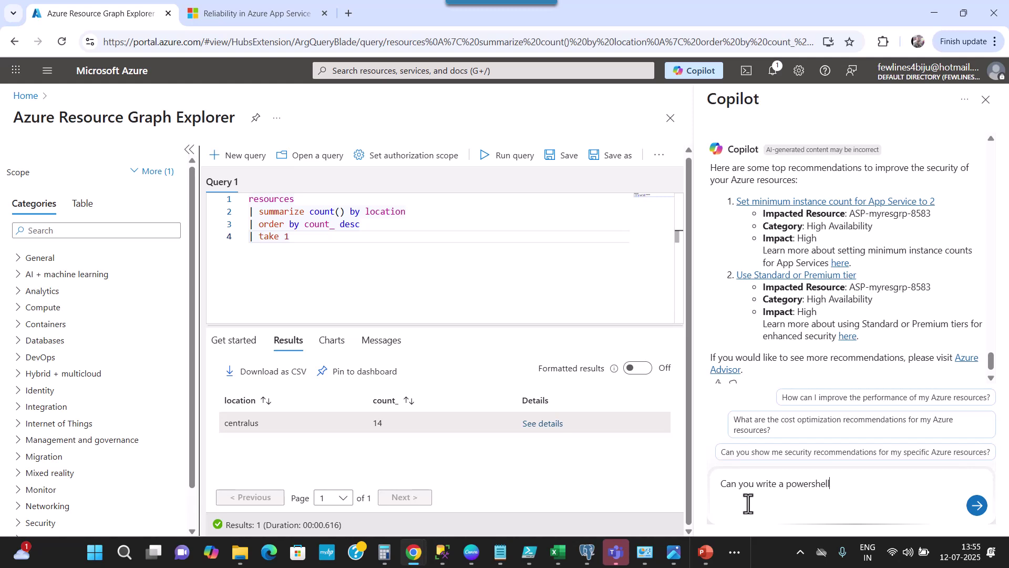
pyautogui.write('s')
pyautogui.write('st')
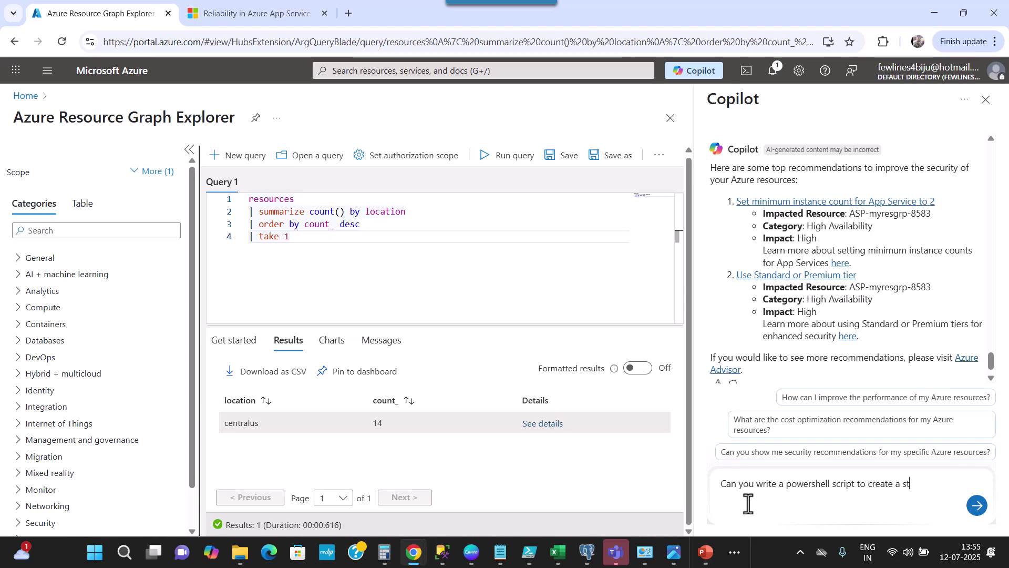
pyautogui.write('orage a')
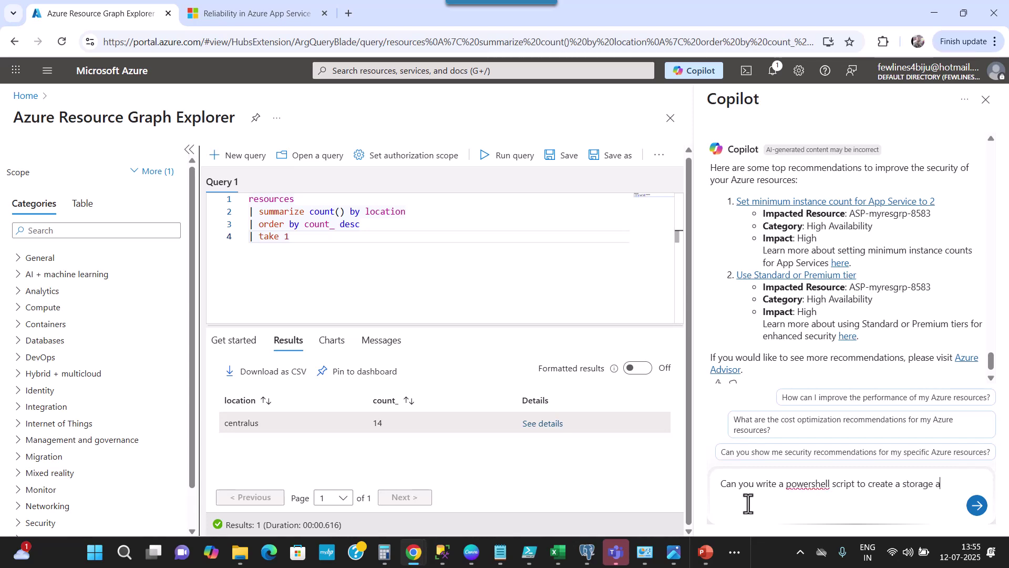
pyautogui.write('ccount')
pyautogui.press('Return')
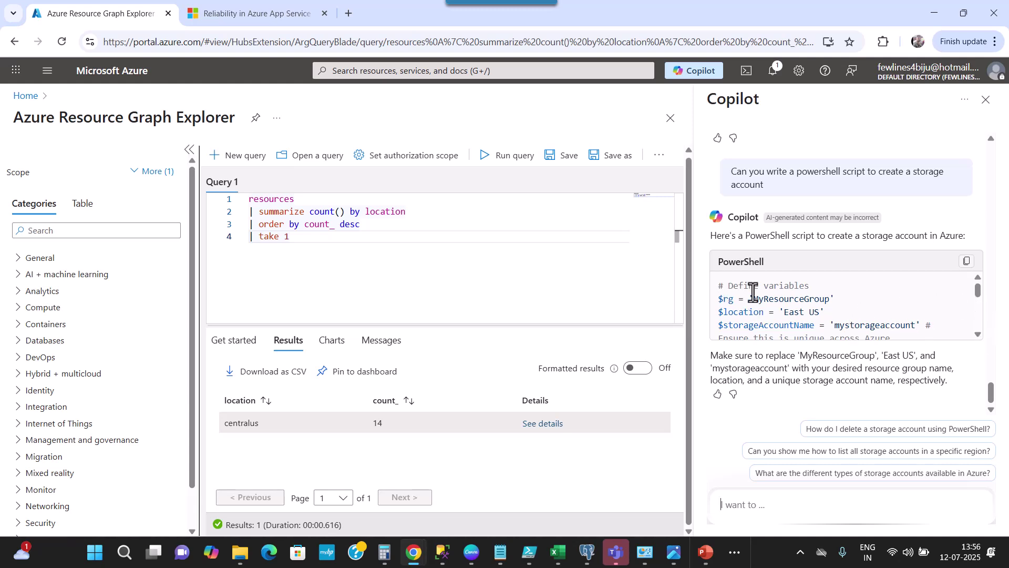
pyautogui.scroll(-5, 772, 297)
pyautogui.scroll(5, 774, 303)
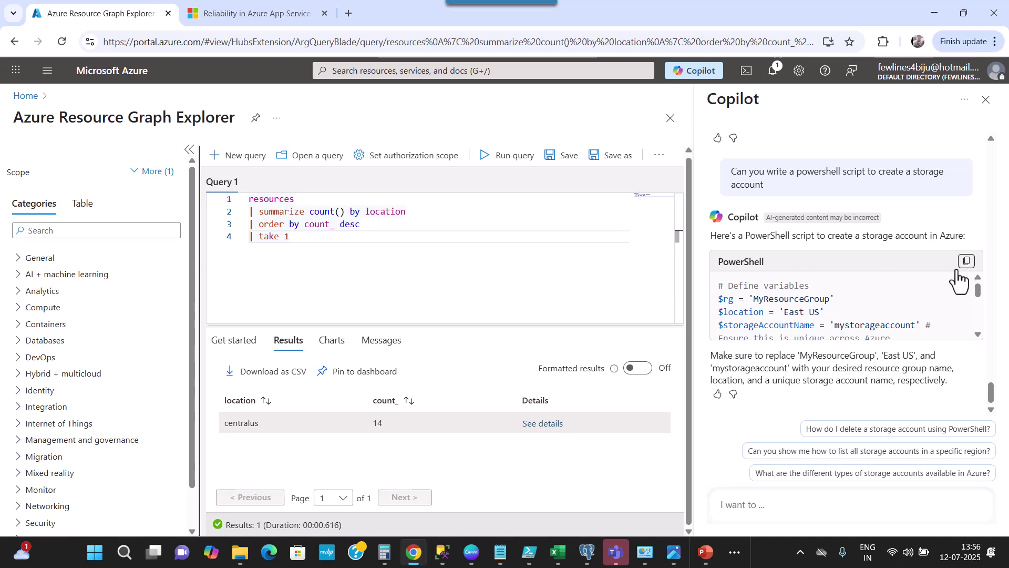
# Step: Switch to Windows PowerShell ISE, paste Copilot's storage account script into a new script file and enlarge the script pane
pyautogui.hotkey('alt', 'Tab')
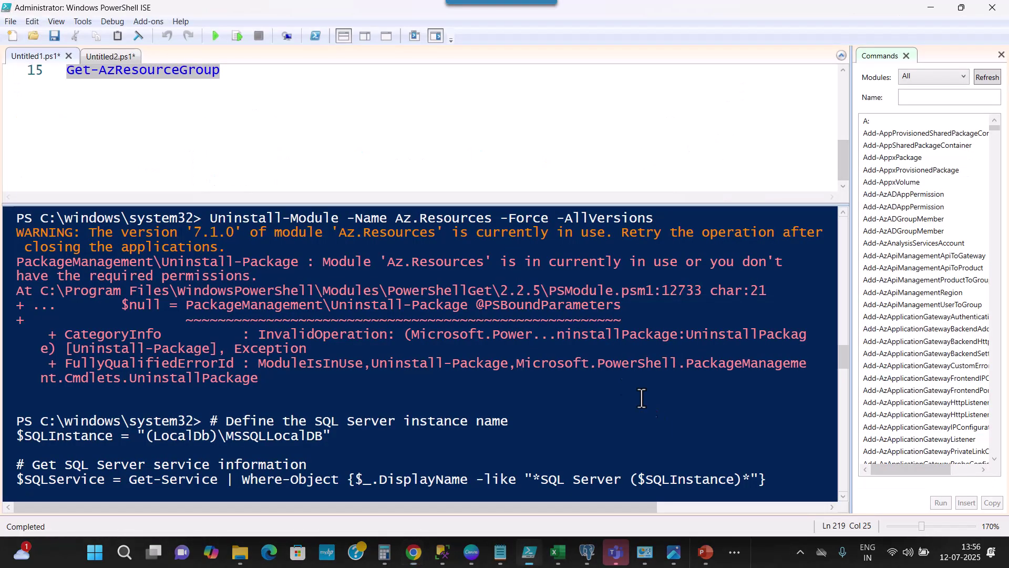
pyautogui.click(12, 35)
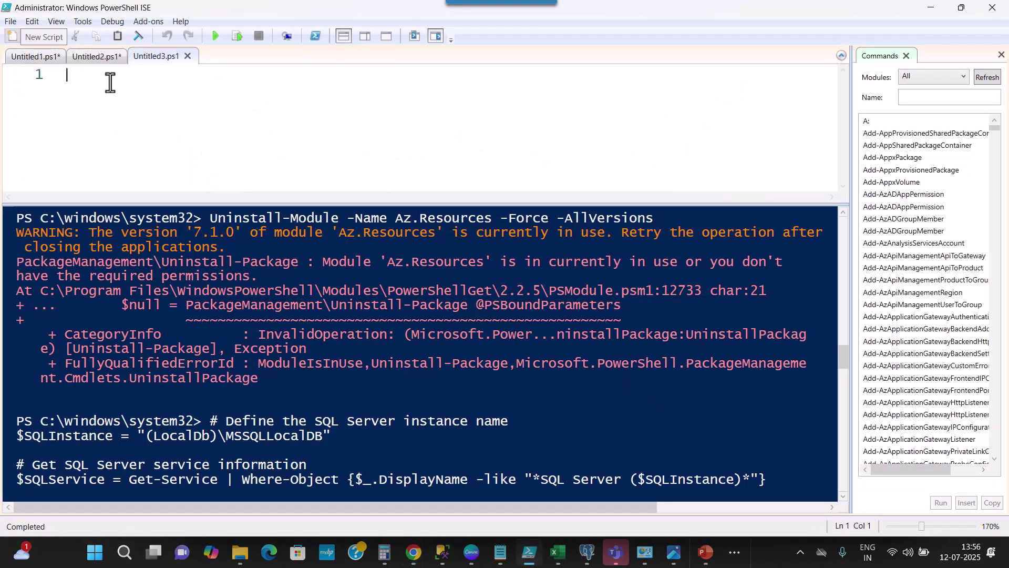
pyautogui.rightClick(100, 77)
pyautogui.click(171, 113)
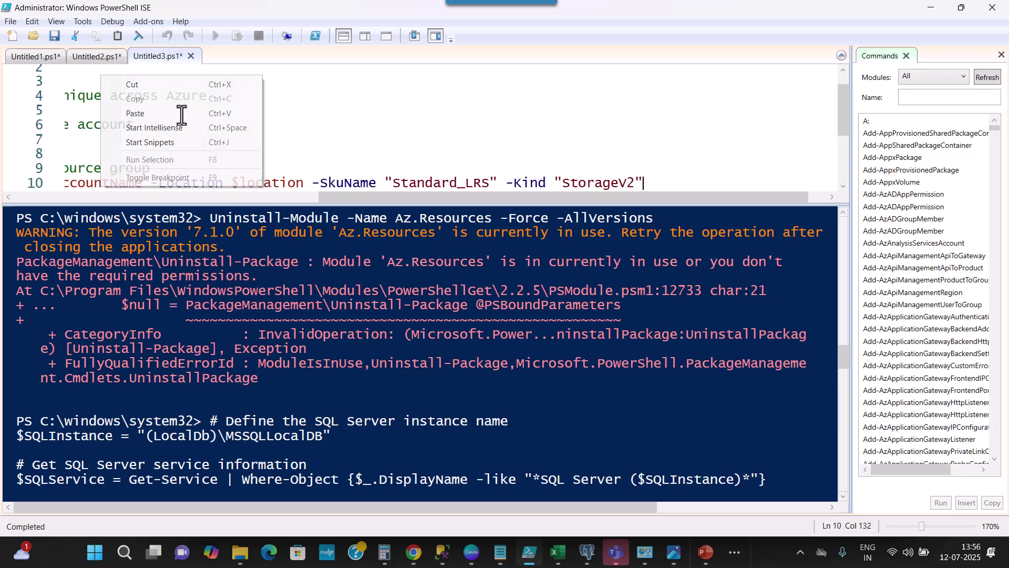
pyautogui.scroll(-5, 357, 232)
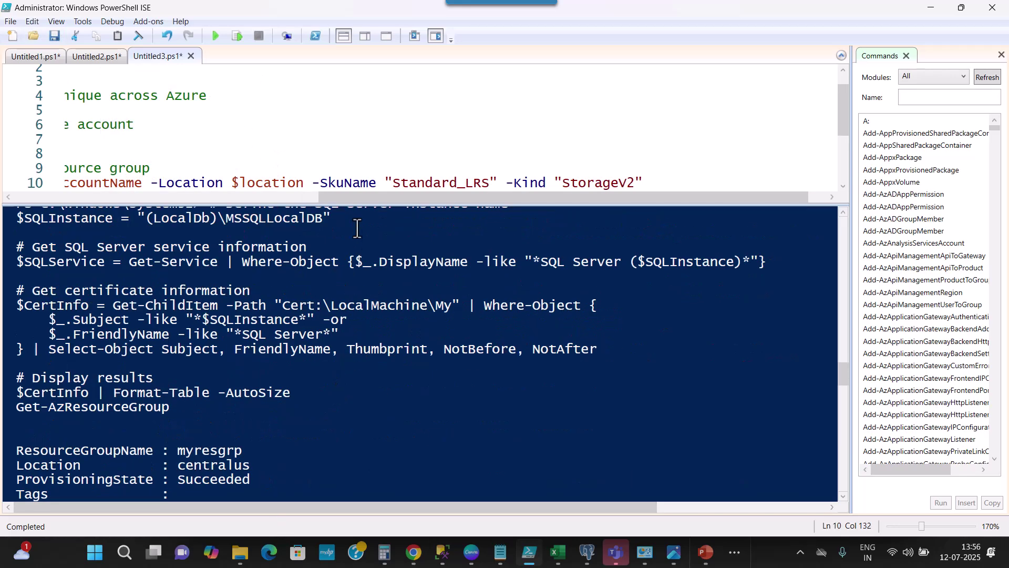
pyautogui.moveTo(332, 205); pyautogui.dragTo(5, 400)
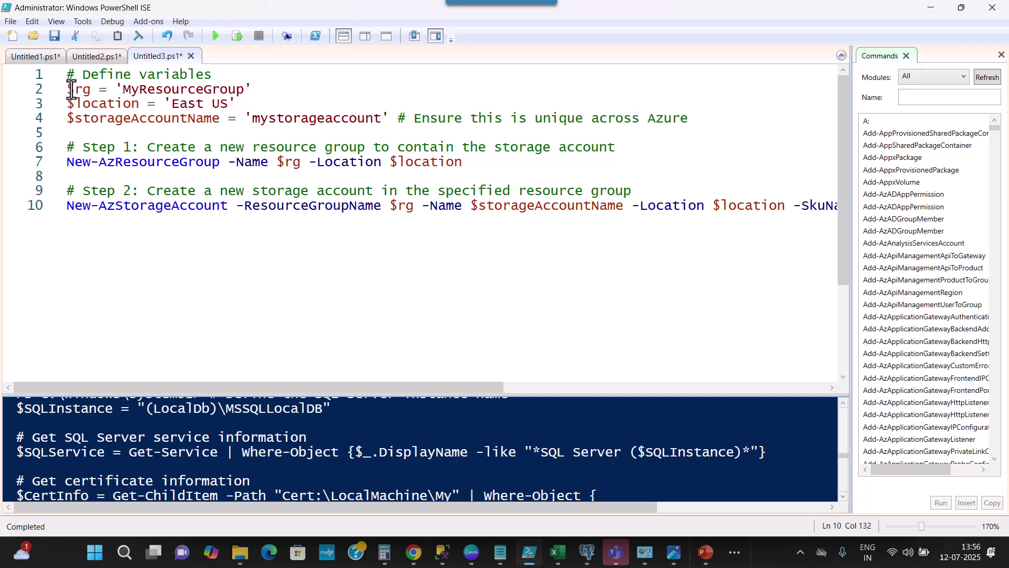
# Step: Examine the resource group, location and storage account name variables defined at the start of the script
pyautogui.moveTo(70, 90); pyautogui.dragTo(270, 89)
pyautogui.click(259, 90)
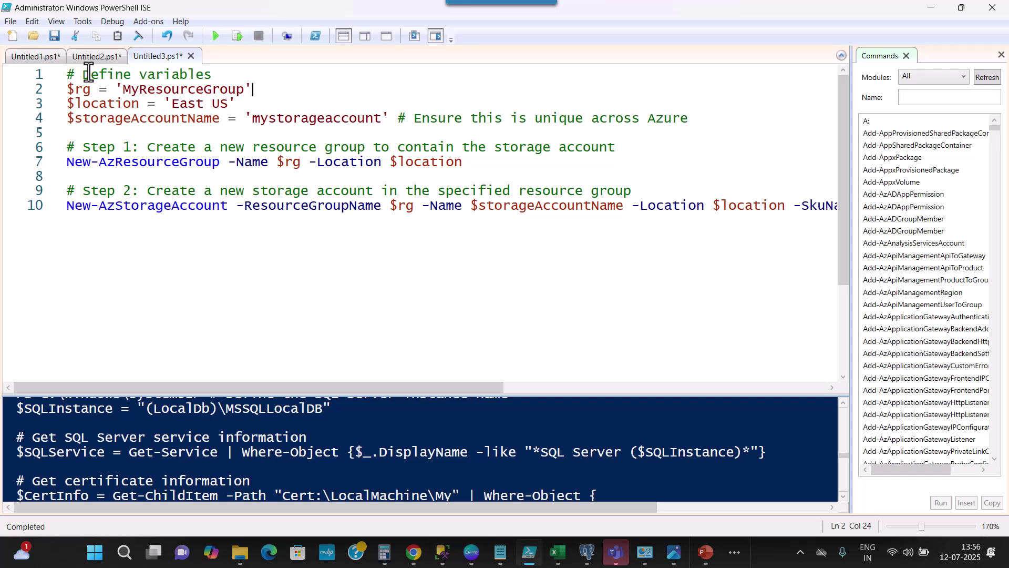
pyautogui.doubleClick(152, 89)
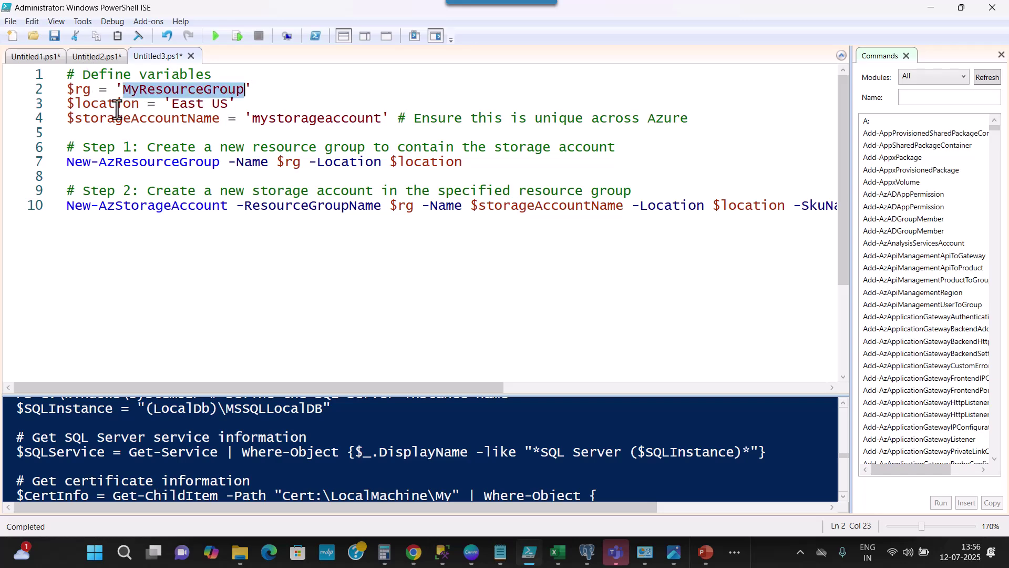
pyautogui.doubleClick(188, 104)
pyautogui.doubleClick(177, 118)
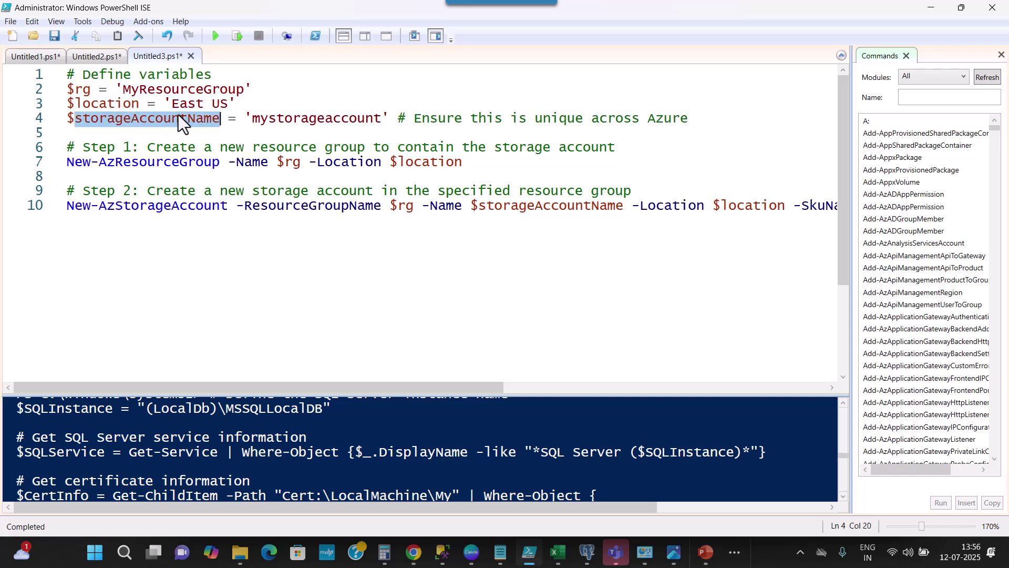
pyautogui.doubleClick(345, 117)
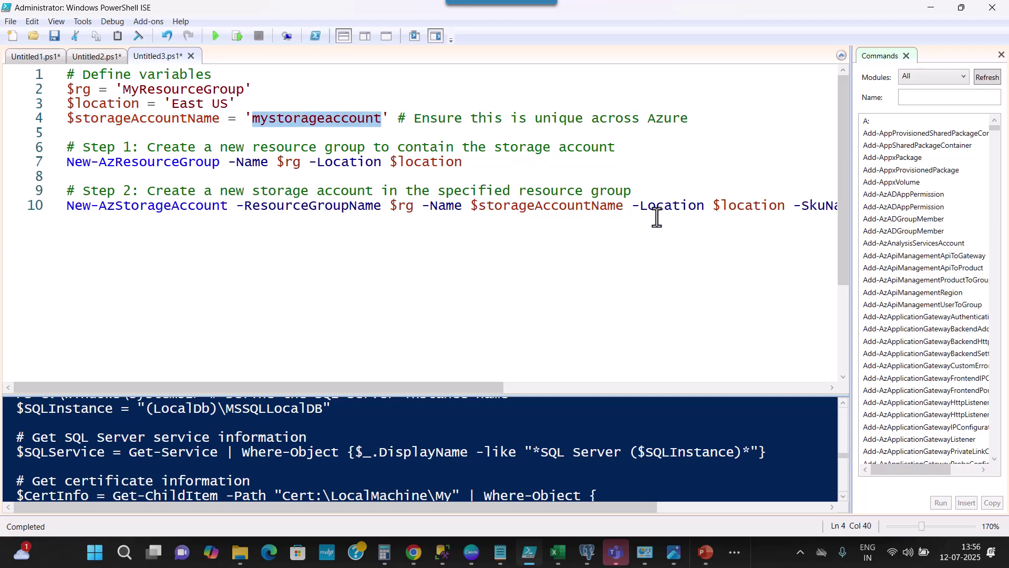
pyautogui.moveTo(476, 387); pyautogui.dragTo(365, 362)
pyautogui.doubleClick(106, 107)
pyautogui.doubleClick(318, 118)
# Step: Read the script's Step 1 comment about the resource group and check the value of the location variable
pyautogui.moveTo(155, 147); pyautogui.dragTo(533, 149)
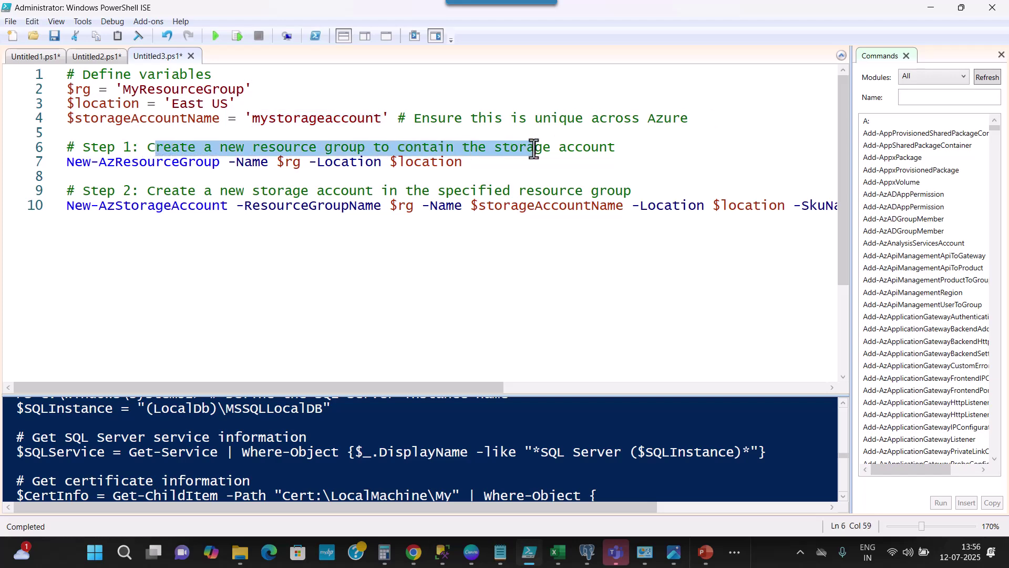
pyautogui.click(662, 149)
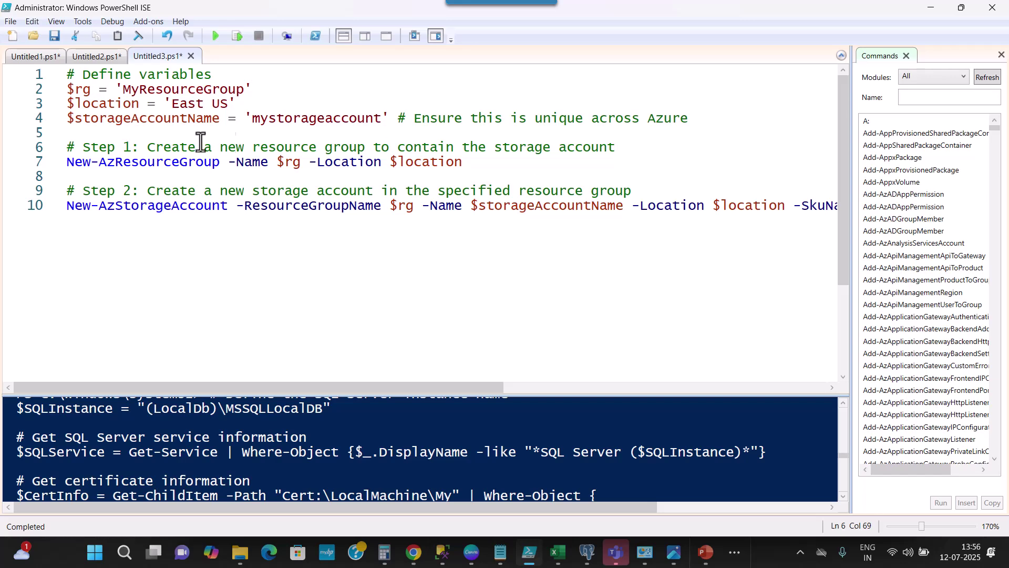
pyautogui.doubleClick(177, 148)
pyautogui.click(195, 103)
pyautogui.doubleClick(195, 103)
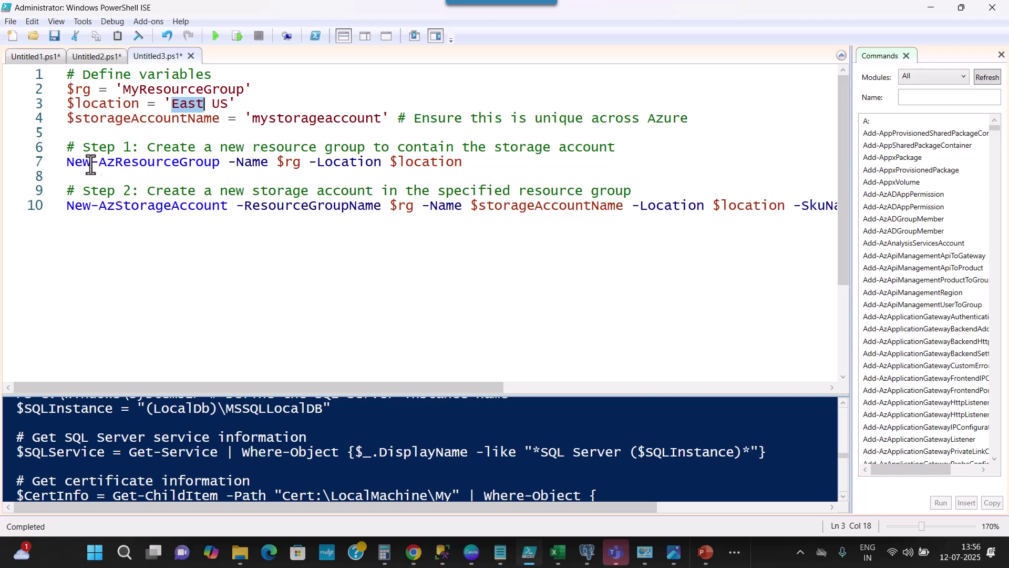
pyautogui.click(158, 146)
pyautogui.moveTo(140, 146); pyautogui.dragTo(643, 145)
pyautogui.click(131, 162)
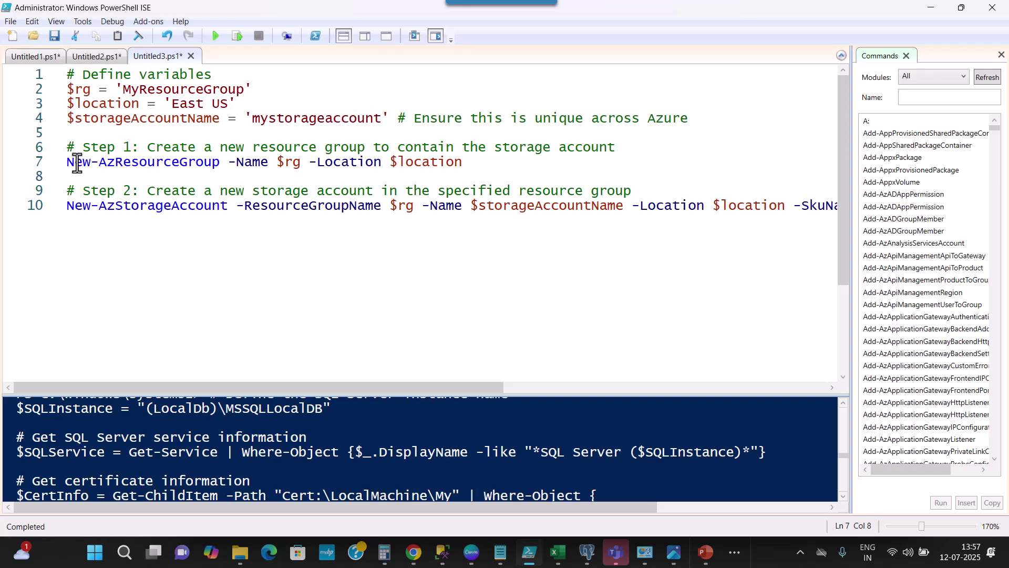
# Step: Trace the name and location parameters of the New-AzResourceGroup command back to their variable definitions
pyautogui.moveTo(67, 162); pyautogui.dragTo(311, 162)
pyautogui.click(266, 163)
pyautogui.click(278, 162)
pyautogui.click(87, 88)
pyautogui.click(196, 90)
pyautogui.doubleClick(196, 90)
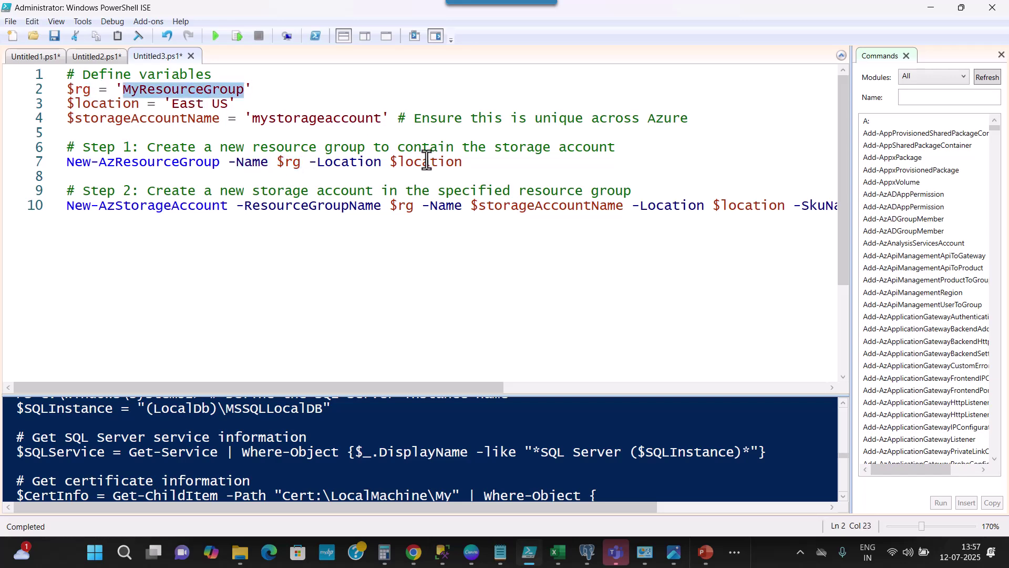
pyautogui.doubleClick(348, 162)
pyautogui.doubleClick(423, 163)
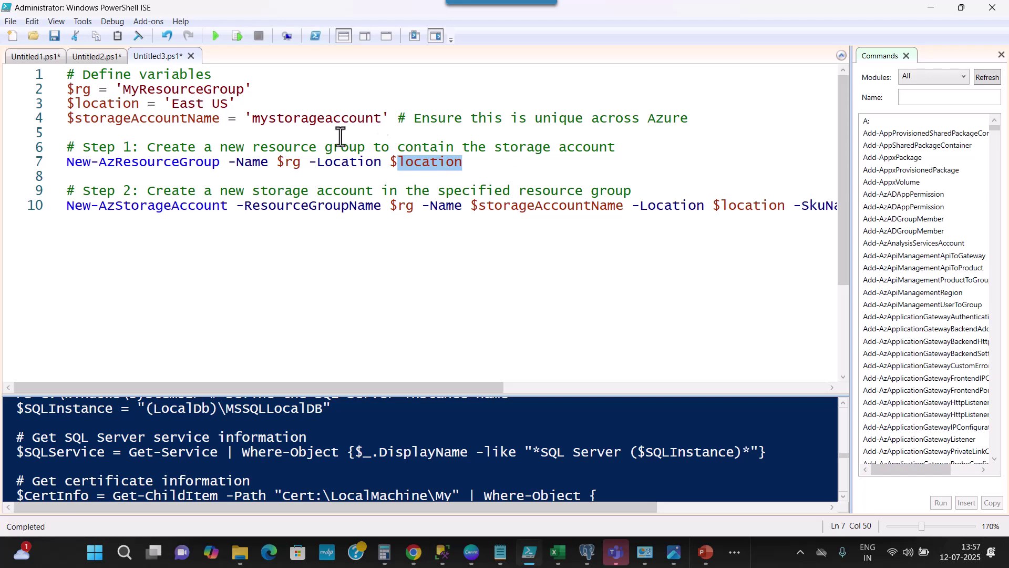
pyautogui.doubleClick(185, 105)
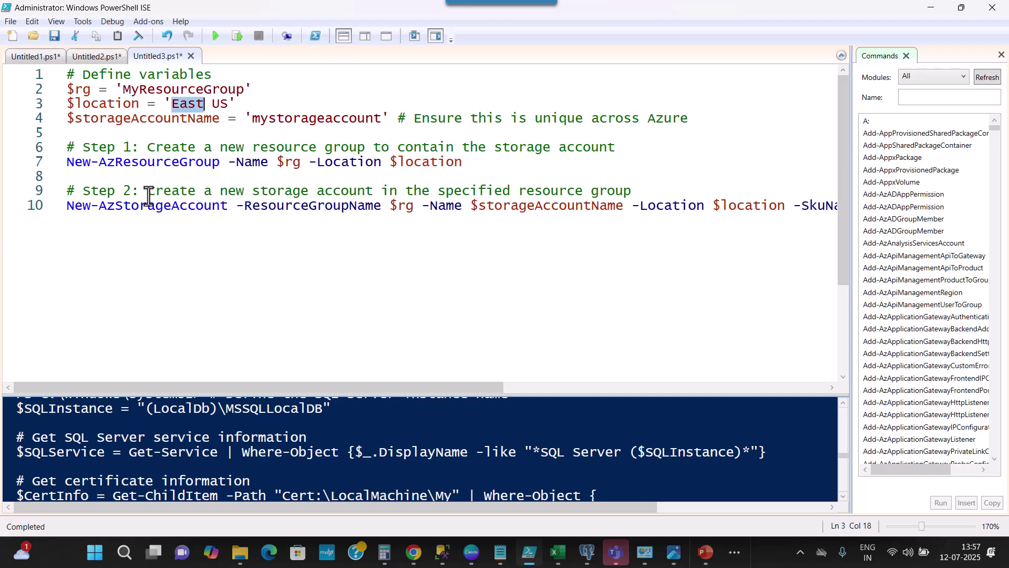
# Step: Trace the resource group and name parameters of the New-AzStorageAccount command back to their variable definitions
pyautogui.moveTo(65, 206); pyautogui.dragTo(226, 208)
pyautogui.click(300, 207)
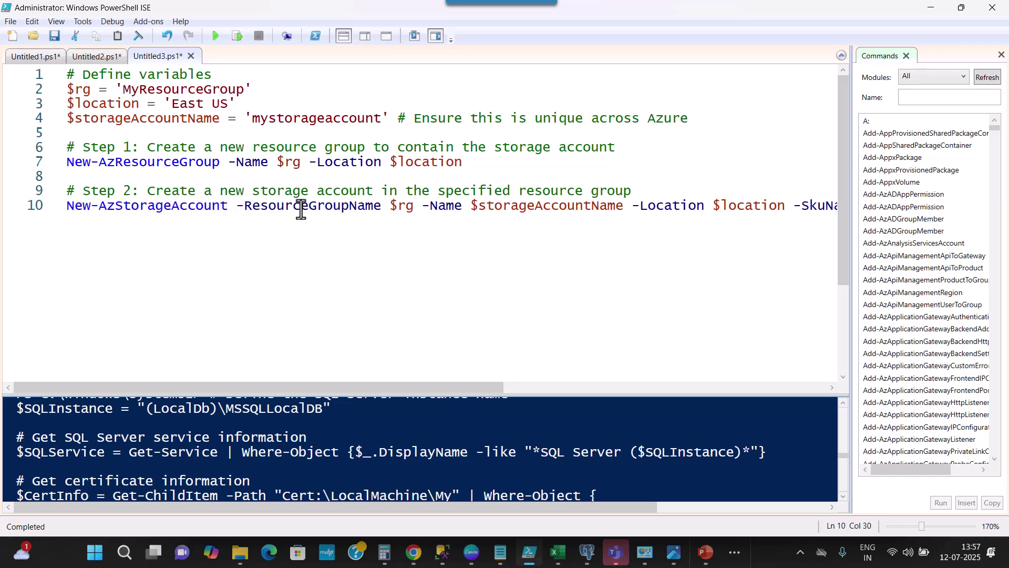
pyautogui.moveTo(238, 206); pyautogui.dragTo(380, 206)
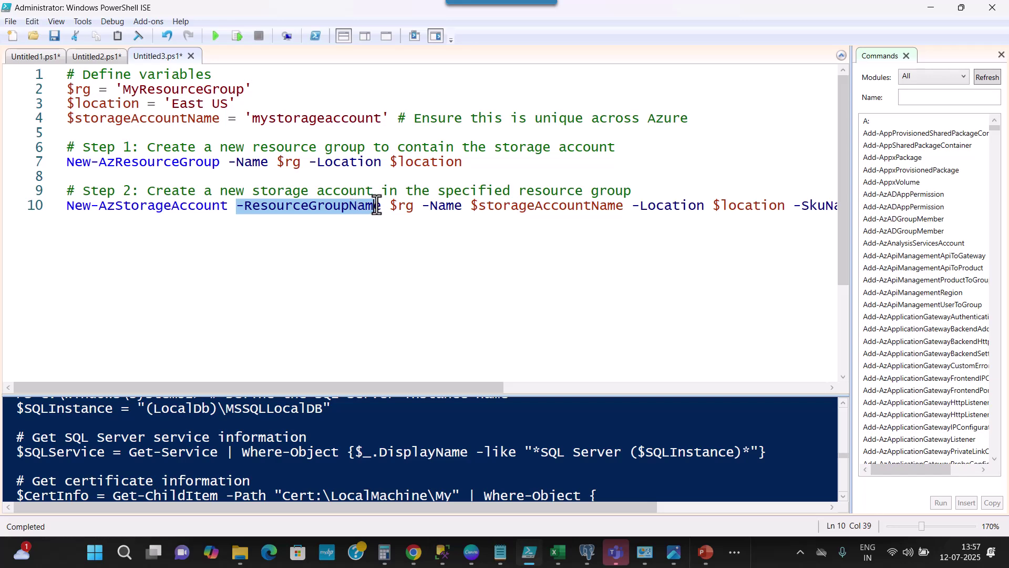
pyautogui.doubleClick(406, 207)
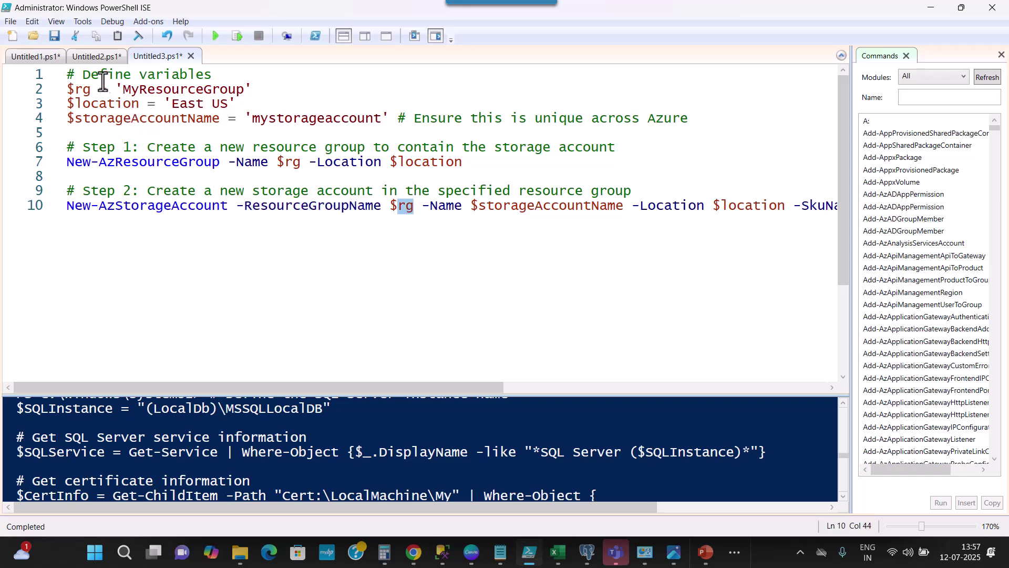
pyautogui.doubleClick(147, 90)
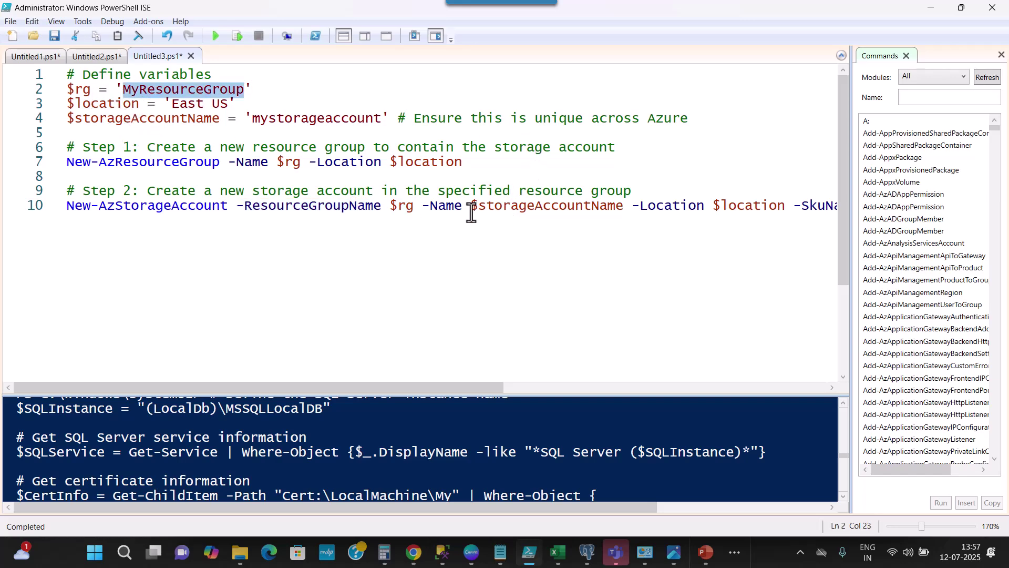
pyautogui.doubleClick(500, 205)
pyautogui.moveTo(455, 387); pyautogui.dragTo(349, 286)
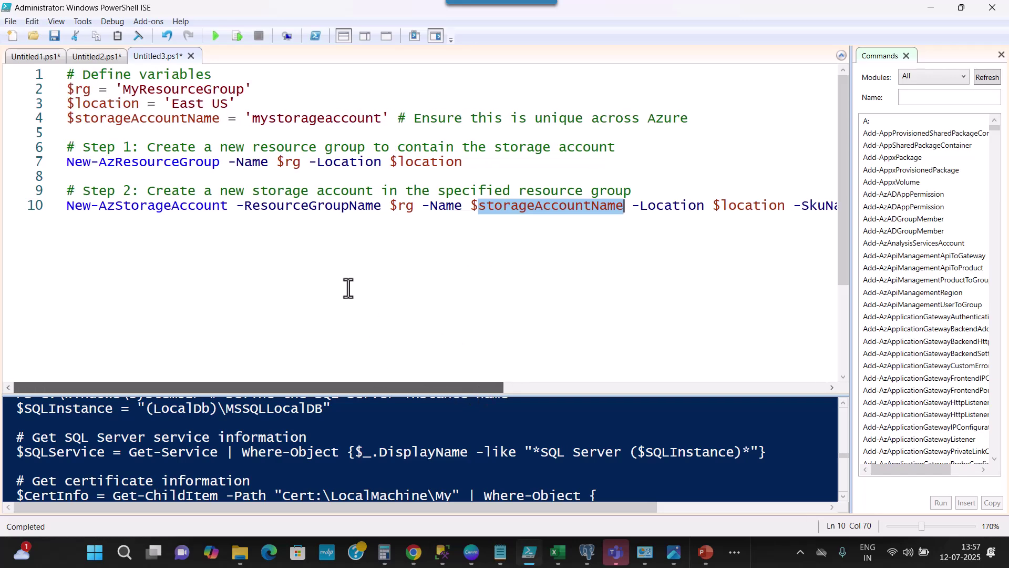
pyautogui.doubleClick(165, 118)
# Step: Examine the location, SKU and kind parameters at the end of the New-AzStorageAccount command
pyautogui.moveTo(392, 386); pyautogui.dragTo(550, 387)
pyautogui.doubleClick(395, 195)
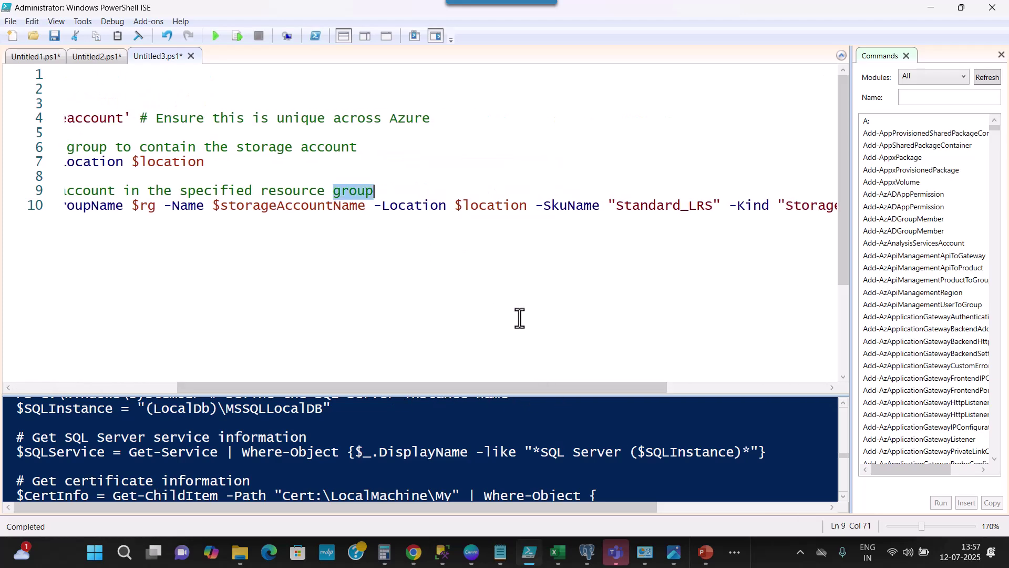
pyautogui.moveTo(471, 389); pyautogui.dragTo(525, 389)
pyautogui.doubleClick(480, 205)
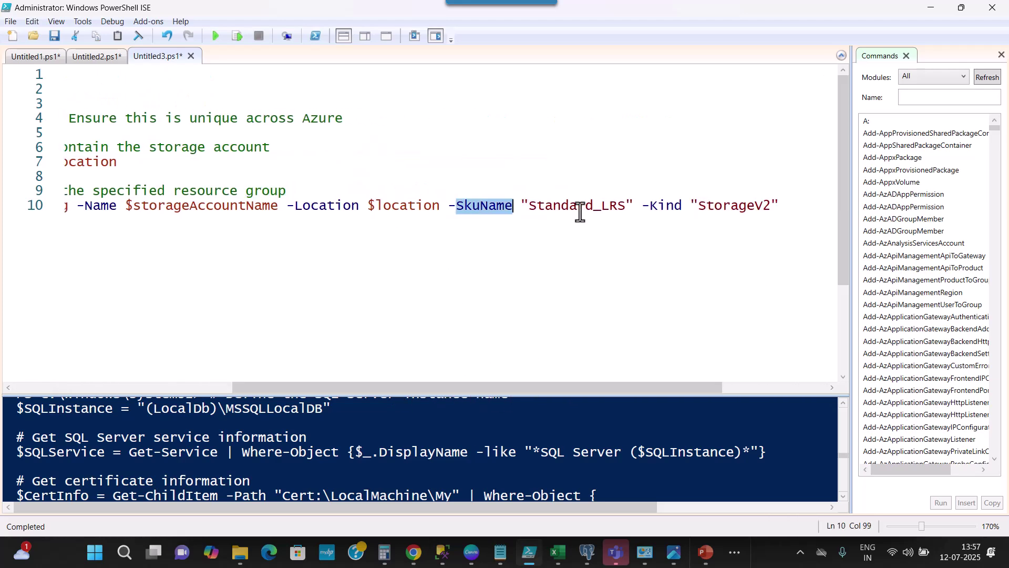
pyautogui.doubleClick(581, 210)
pyautogui.moveTo(576, 389); pyautogui.dragTo(616, 388)
pyautogui.click(661, 210)
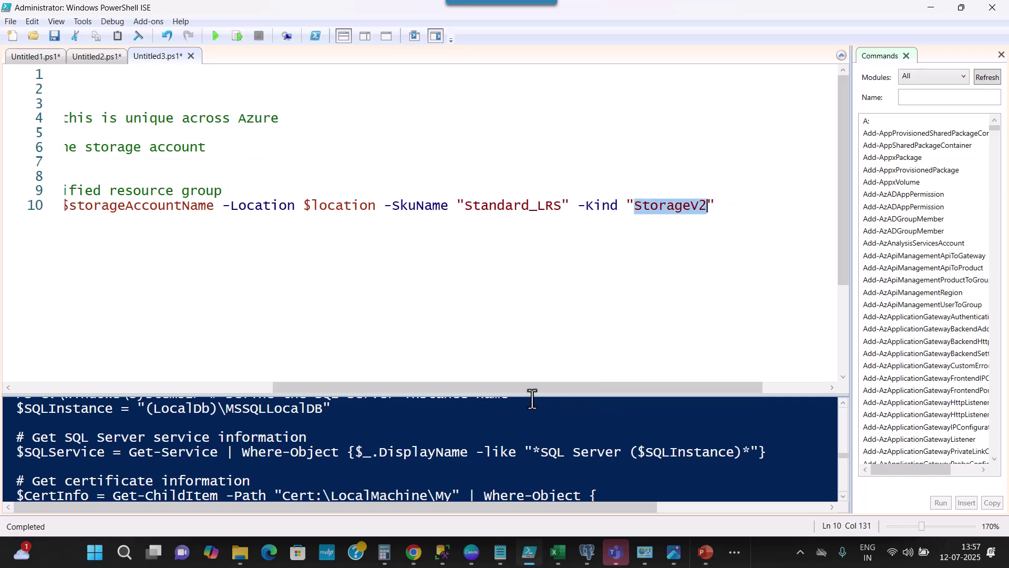
# Step: Select the whole script from the first comment to the New-AzStorageAccount line and run it
pyautogui.moveTo(528, 388); pyautogui.dragTo(2, 371)
pyautogui.moveTo(67, 74); pyautogui.dragTo(956, 268)
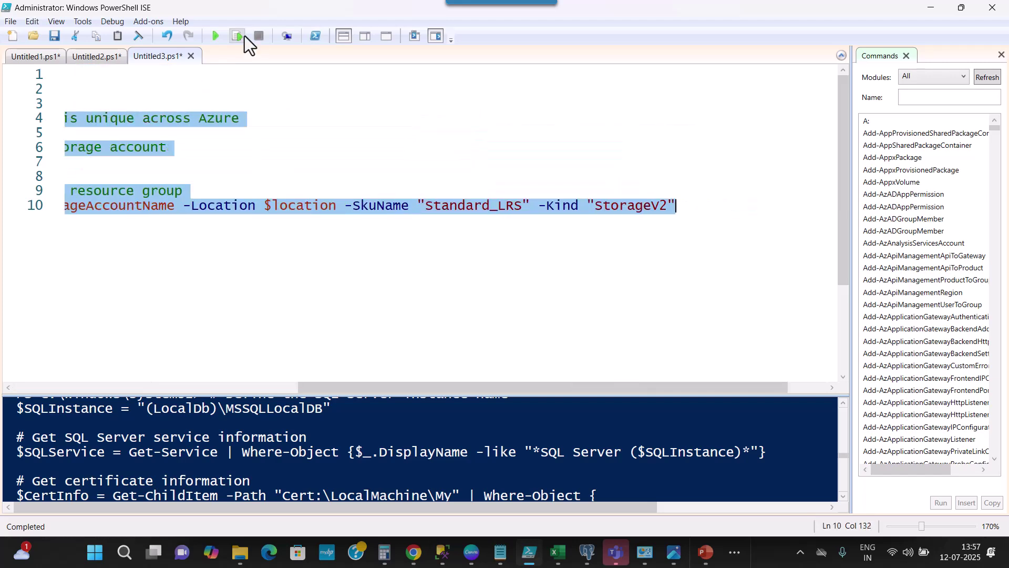
pyautogui.click(217, 34)
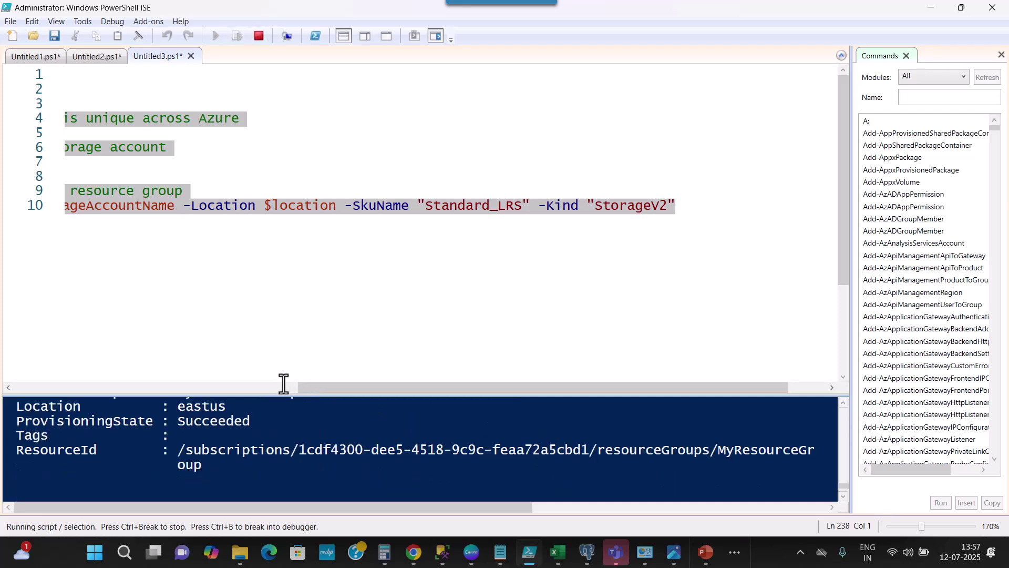
# Step: Enlarge the console pane and review the output of the resource group and storage account commands
pyautogui.moveTo(282, 392); pyautogui.dragTo(293, 177)
pyautogui.scroll(8, 319, 314)
pyautogui.scroll(-3, 324, 308)
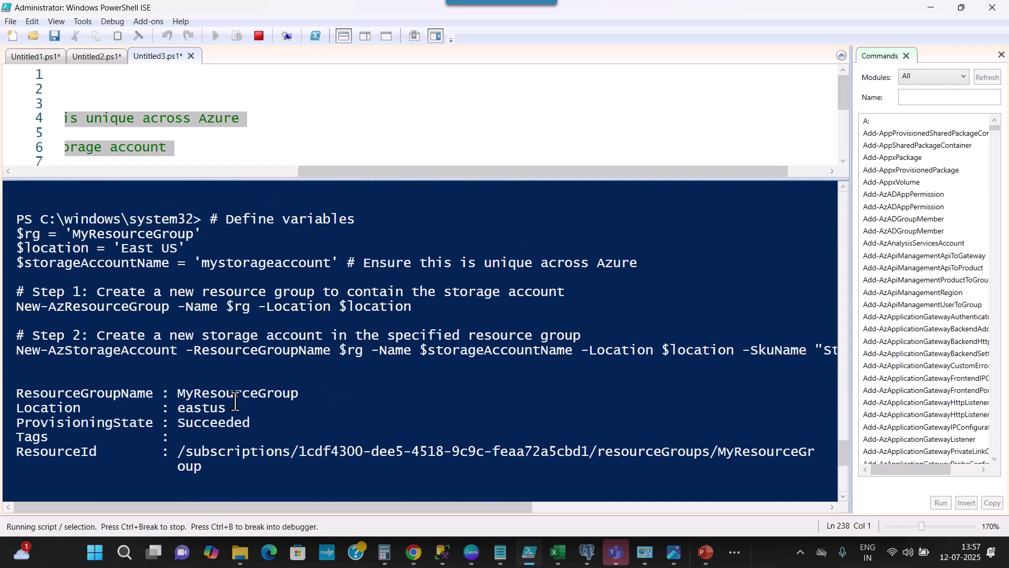
pyautogui.scroll(-1, 256, 400)
pyautogui.scroll(2, 261, 373)
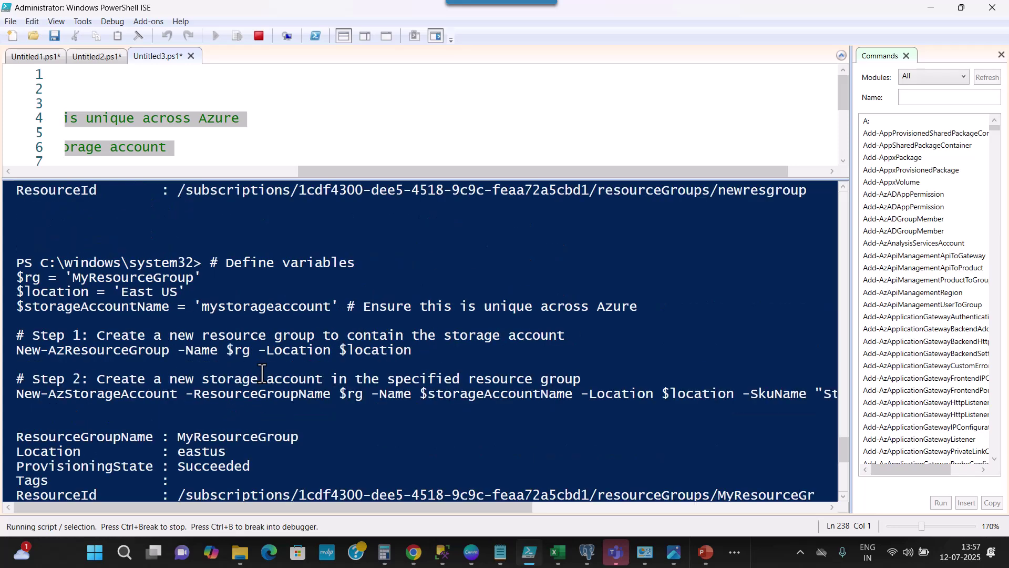
pyautogui.scroll(-2, 262, 373)
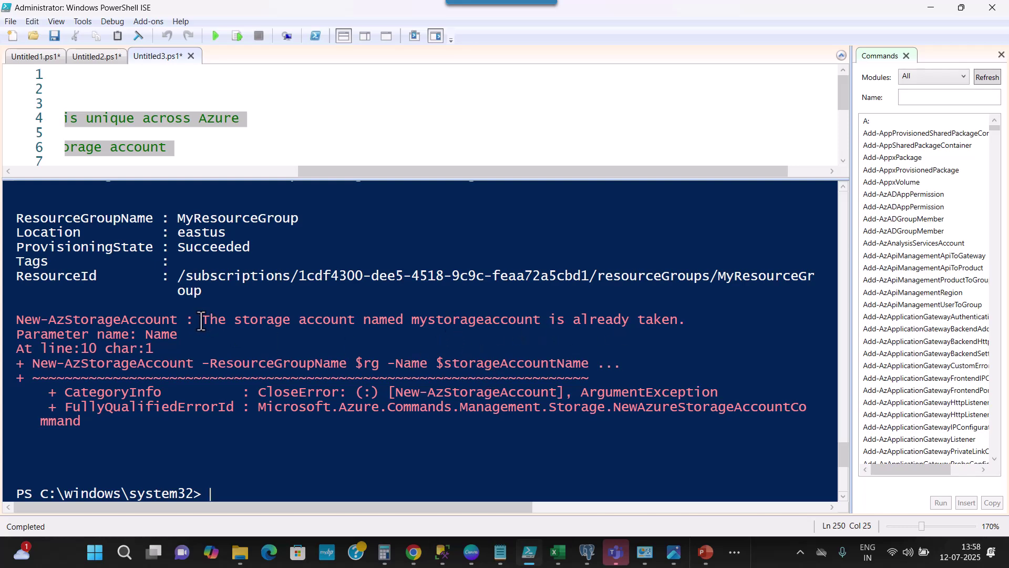
pyautogui.moveTo(205, 319); pyautogui.dragTo(704, 322)
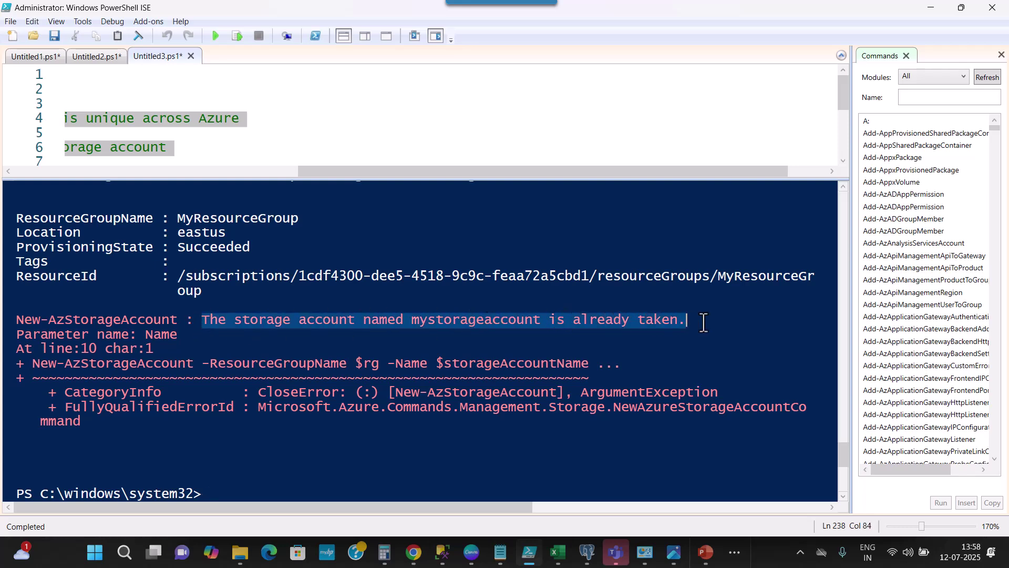
# Step: Enlarge the script pane and change the storage account name to mystorageaccountnew and the resource group name to MyResourceGroupnew
pyautogui.moveTo(473, 176); pyautogui.dragTo(473, 367)
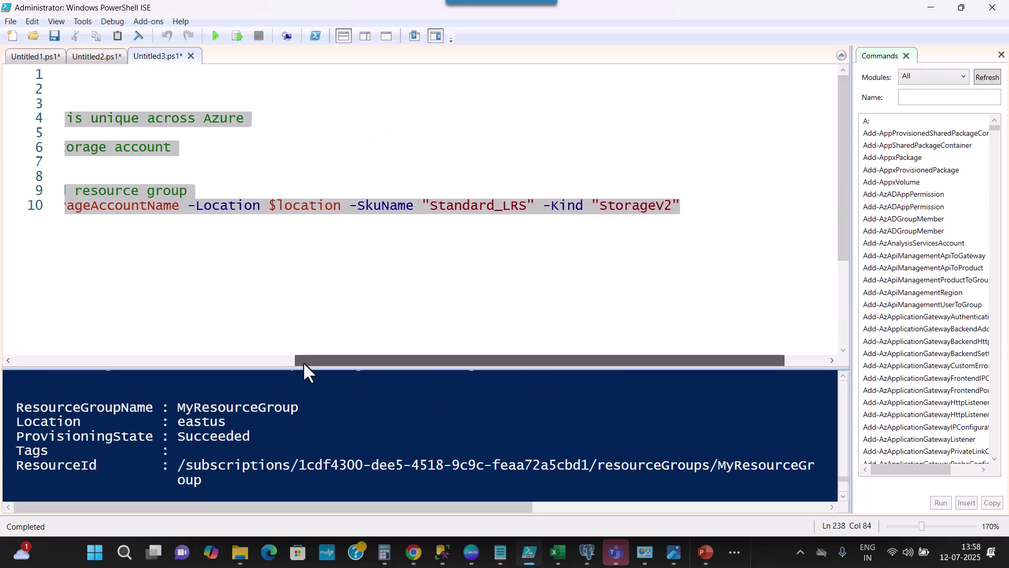
pyautogui.moveTo(309, 360); pyautogui.dragTo(15, 362)
pyautogui.click(429, 175)
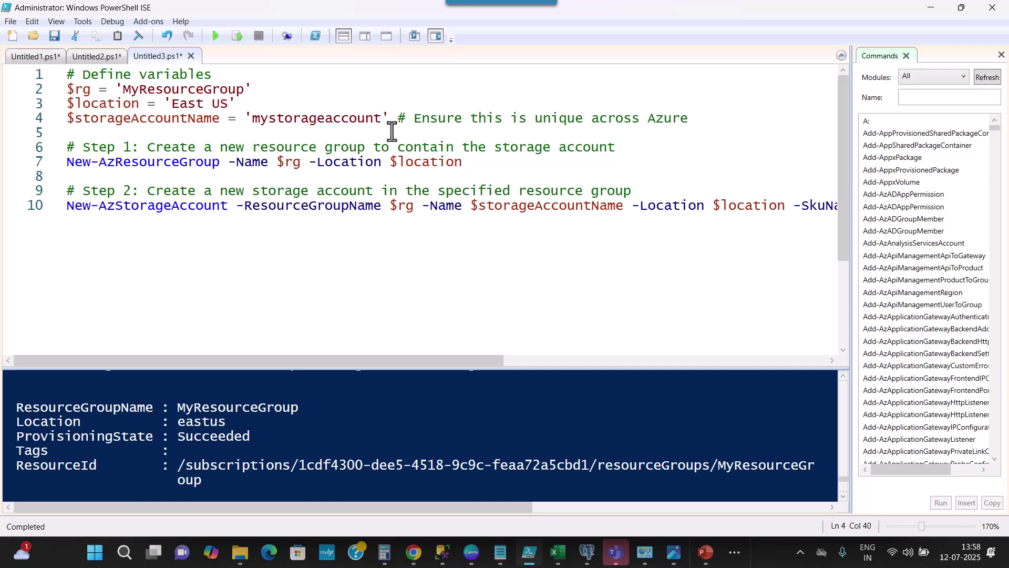
pyautogui.write('new')
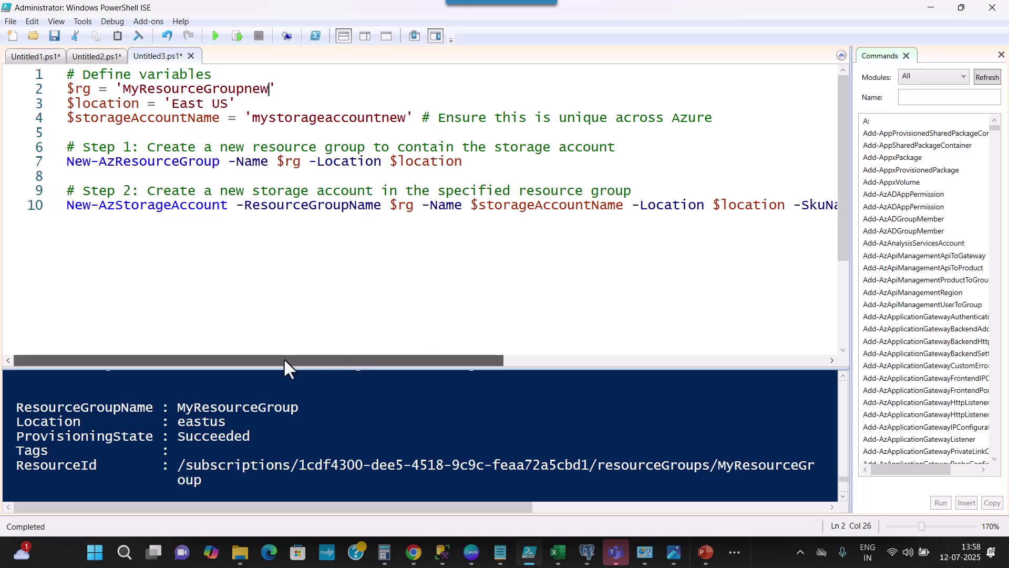
# Step: Run the edited script and enlarge the console pane to view its output
pyautogui.click(216, 35)
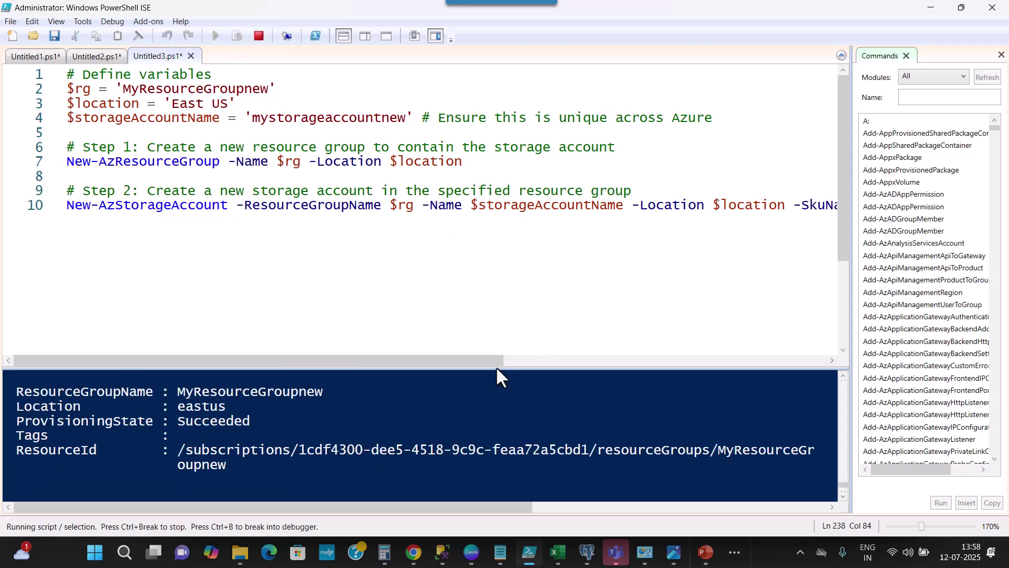
pyautogui.moveTo(496, 366); pyautogui.dragTo(458, 151)
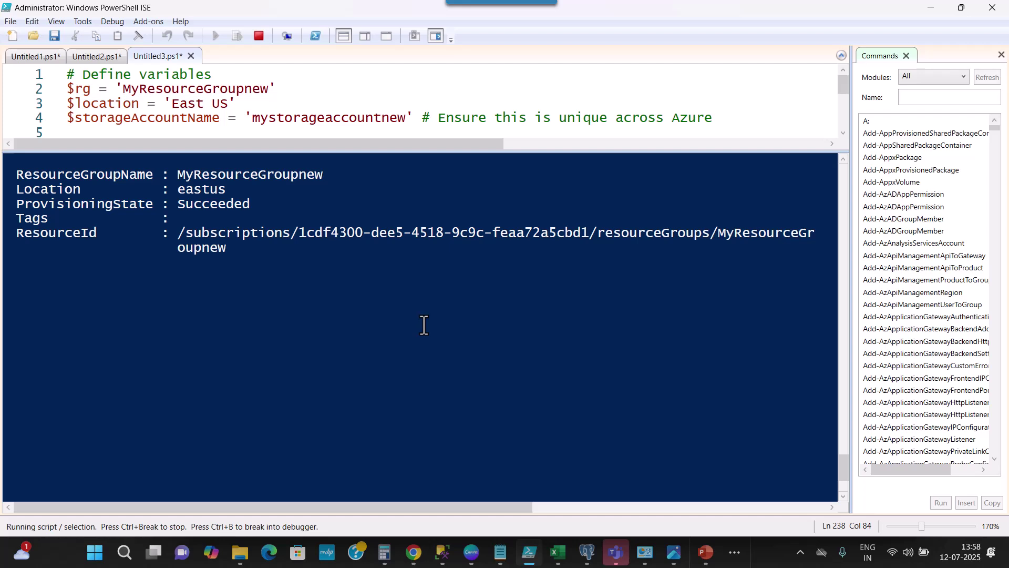
# Step: Review the console output for the new resource group and storage account, and highlight the StorageAccountName value mystorageaccountnew
pyautogui.scroll(4, 424, 325)
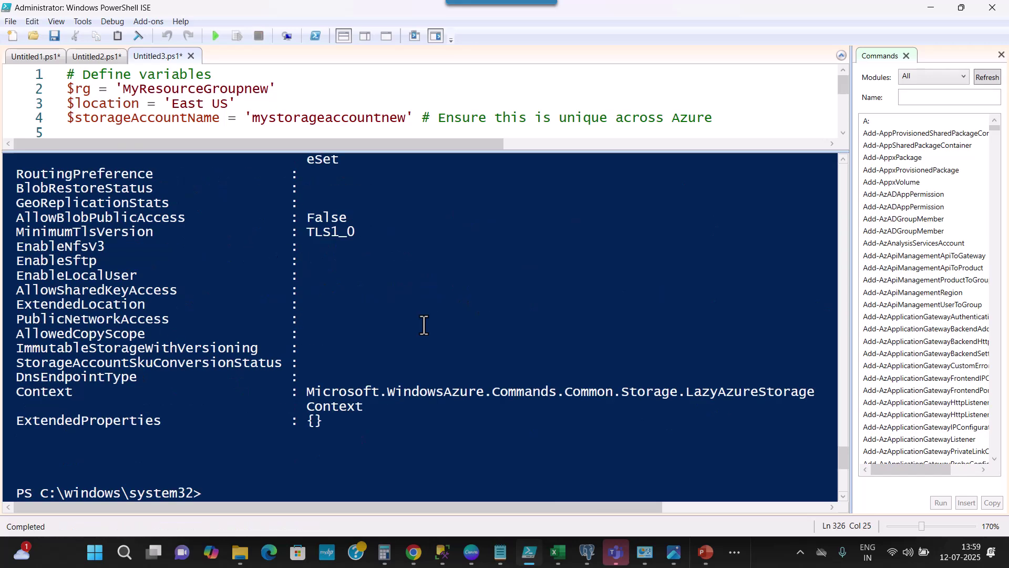
pyautogui.scroll(15, 423, 318)
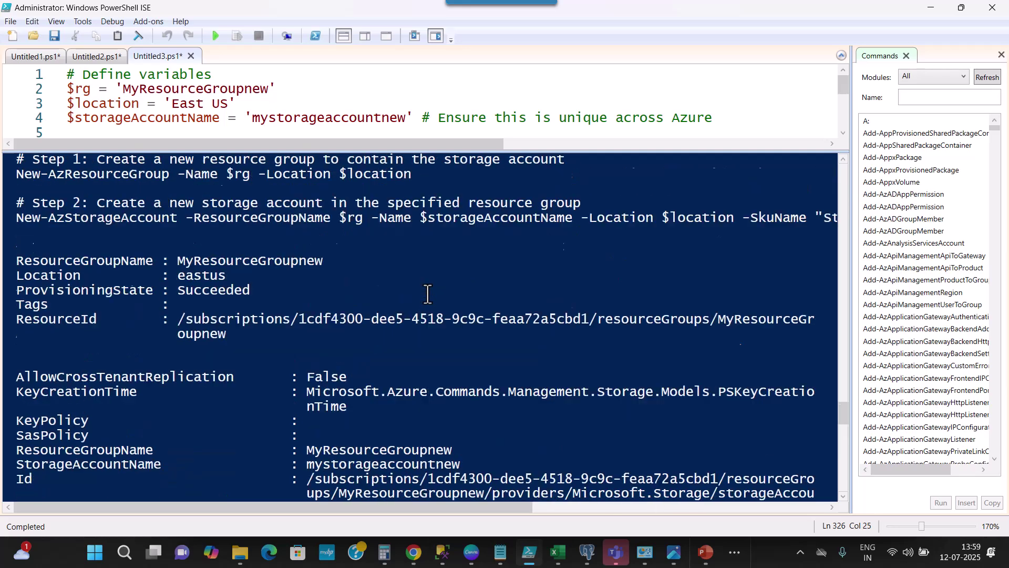
pyautogui.scroll(-1, 428, 294)
pyautogui.scroll(-15, 226, 263)
pyautogui.scroll(10, 286, 265)
pyautogui.scroll(7, 288, 269)
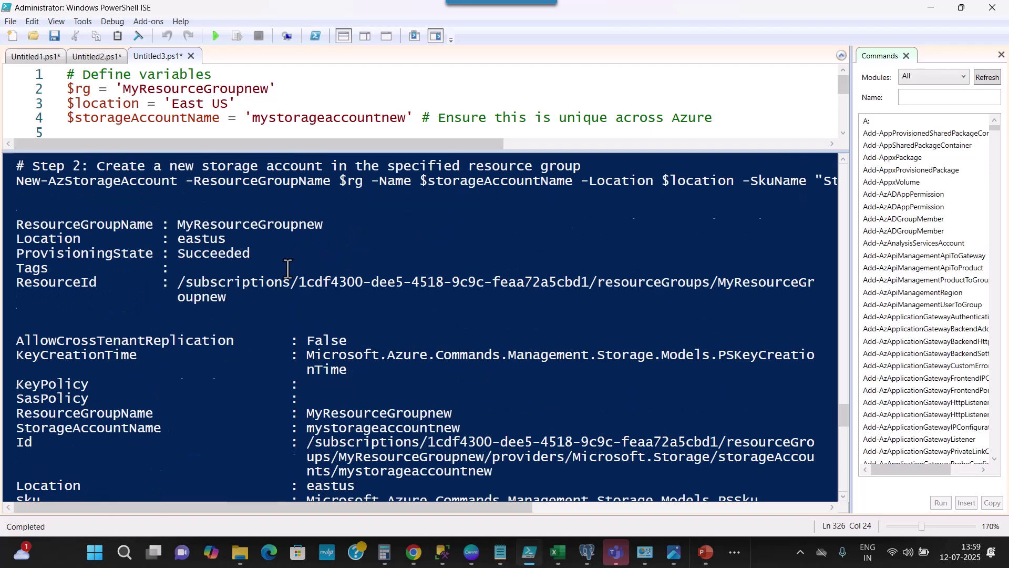
pyautogui.doubleClick(251, 362)
pyautogui.scroll(-4, 364, 357)
pyautogui.scroll(-13, 361, 355)
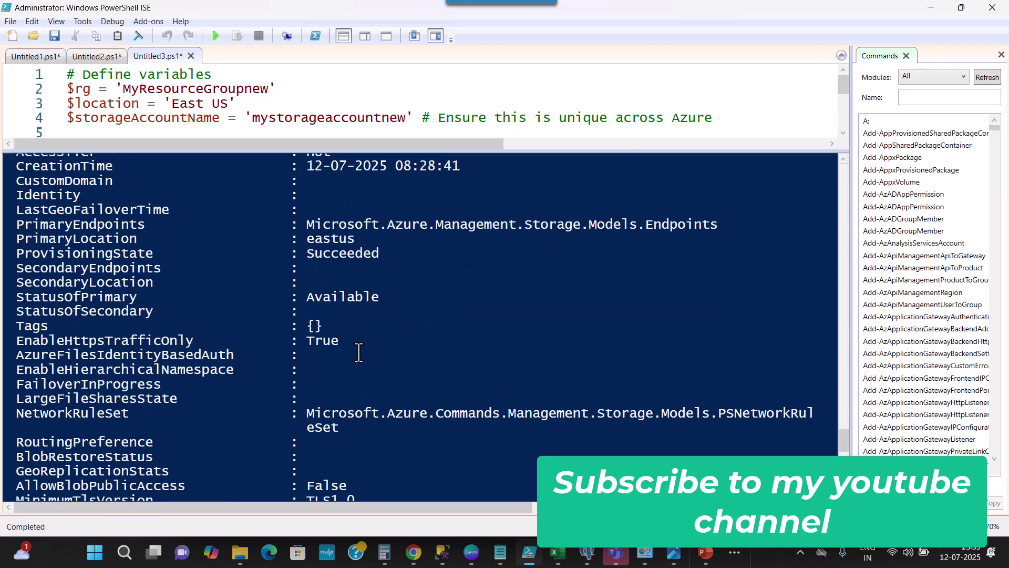
pyautogui.scroll(15, 385, 371)
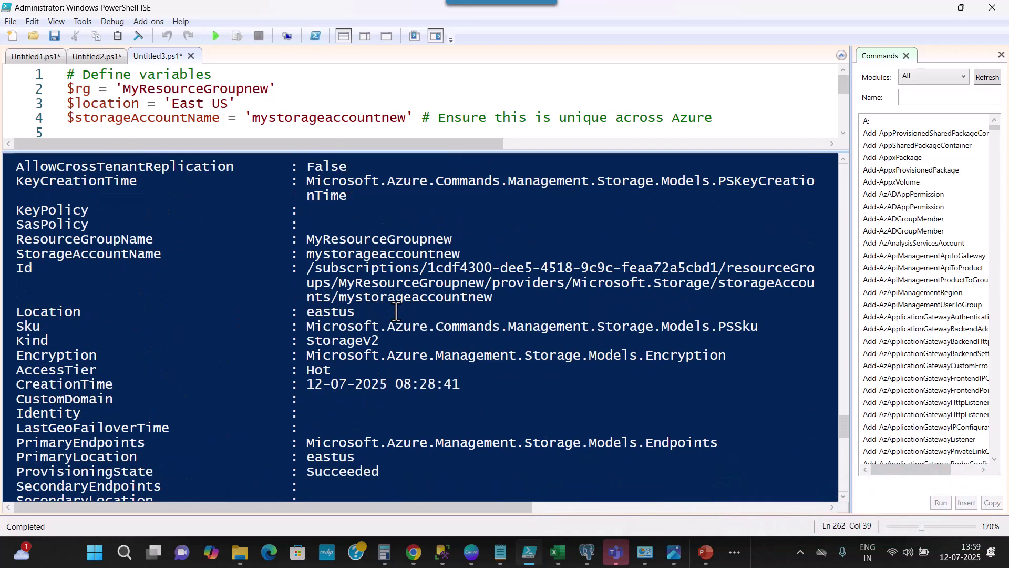
pyautogui.doubleClick(349, 254)
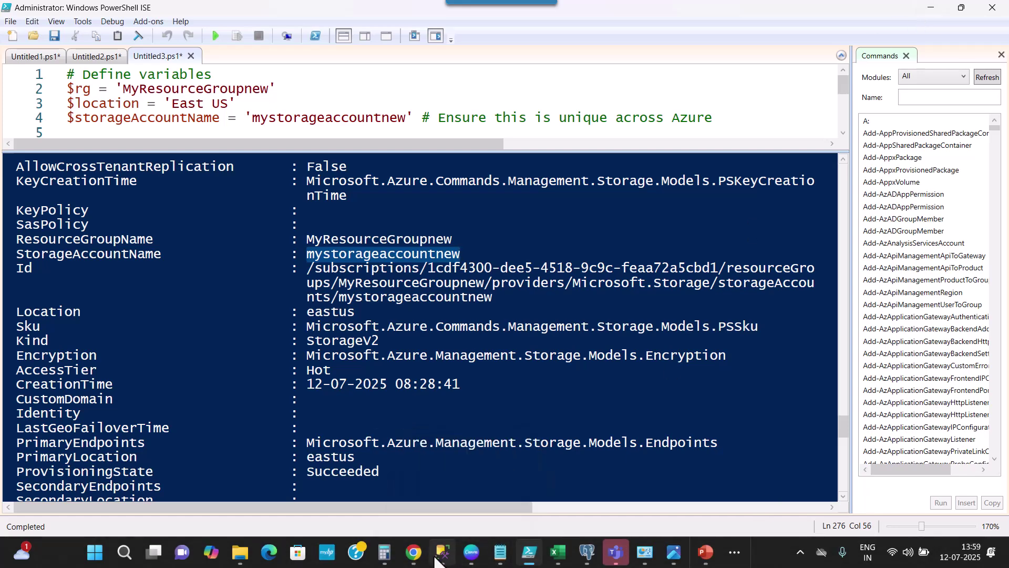
# Step: Switch to the PowerPoint presentation to show the closing slide
pyautogui.moveTo(436, 557)
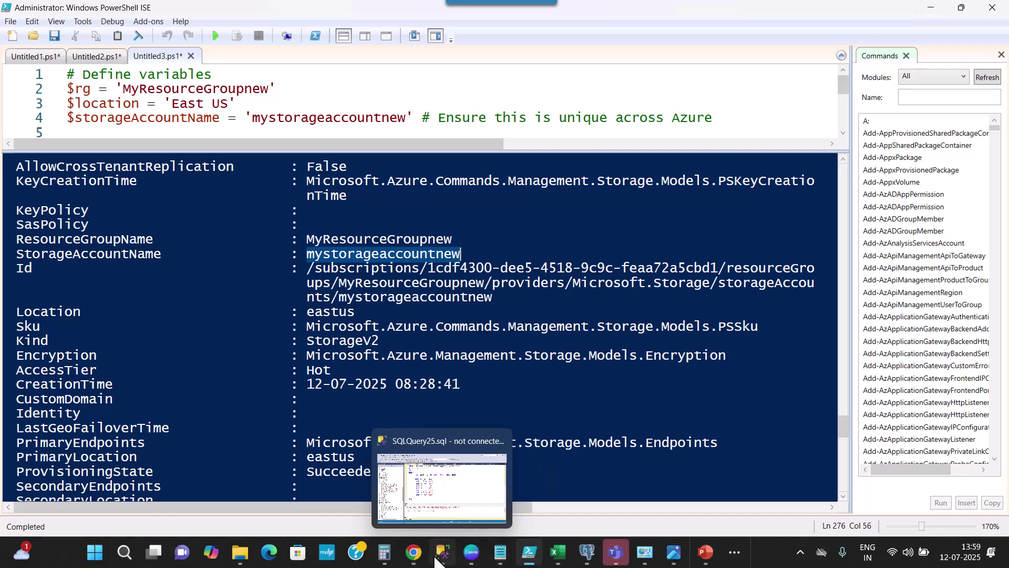
pyautogui.click(704, 551)
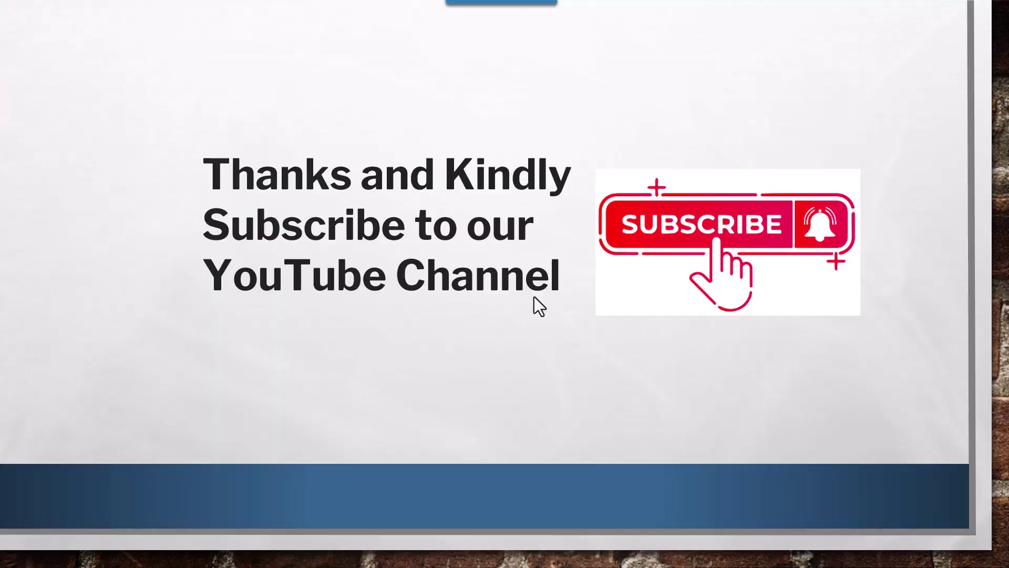